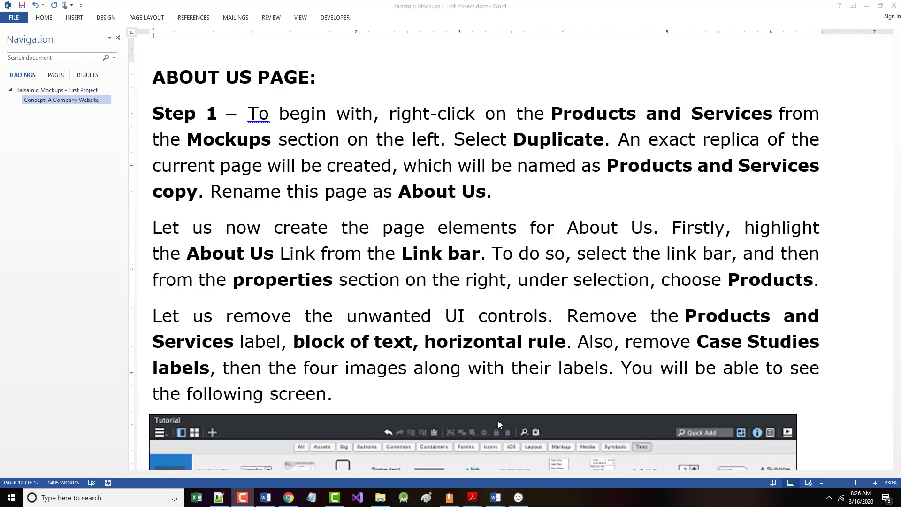
# - Read Step 1 of the About Us page instructions in the Balsamiq Mockups - First Project document
pyautogui.hotkey('ctrl', 'Home')
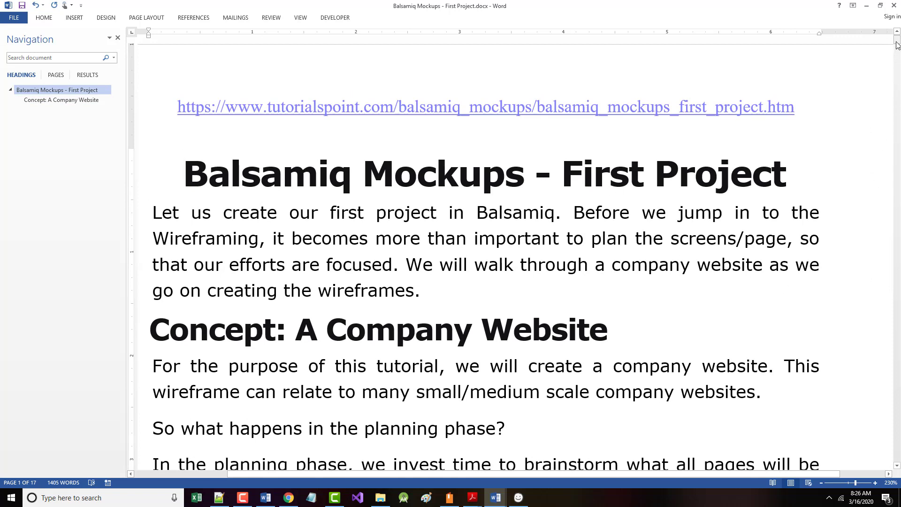
pyautogui.moveTo(897, 45); pyautogui.dragTo(888, 317)
pyautogui.scroll(2, 868, 305)
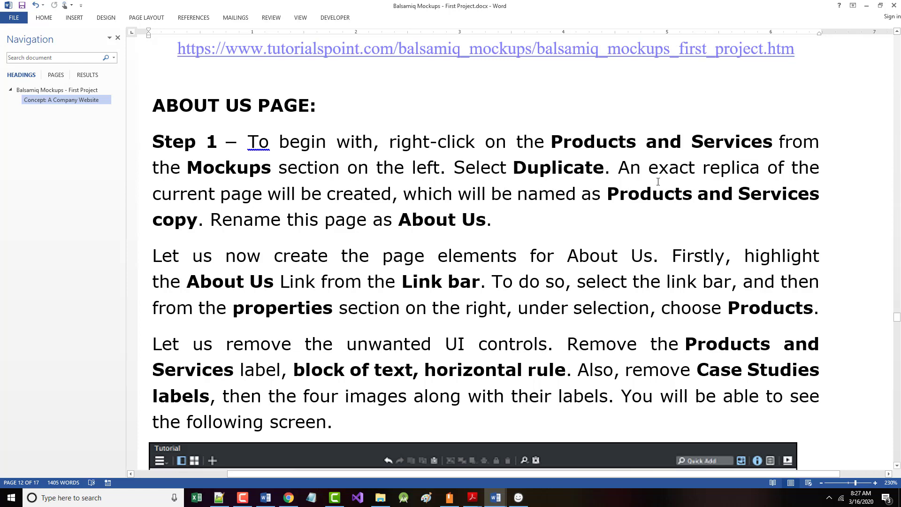
pyautogui.scroll(-5, 336, 228)
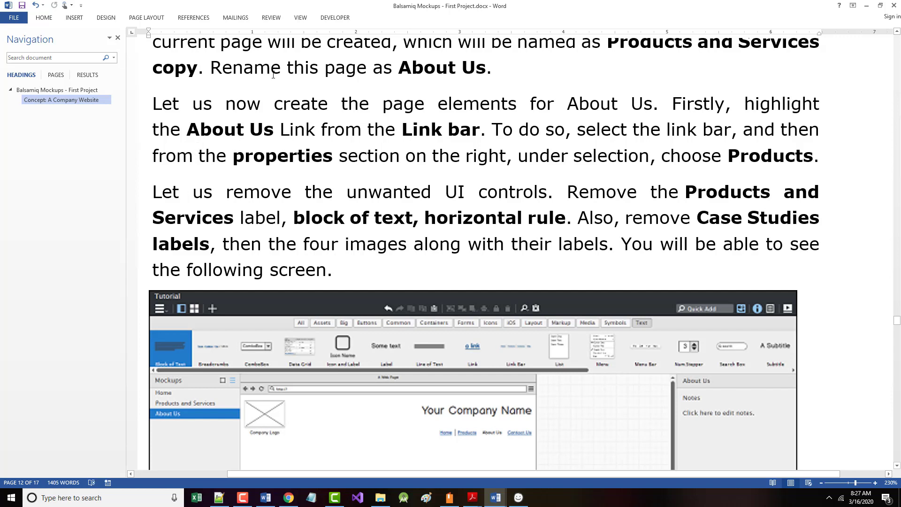
pyautogui.scroll(-1, 369, 151)
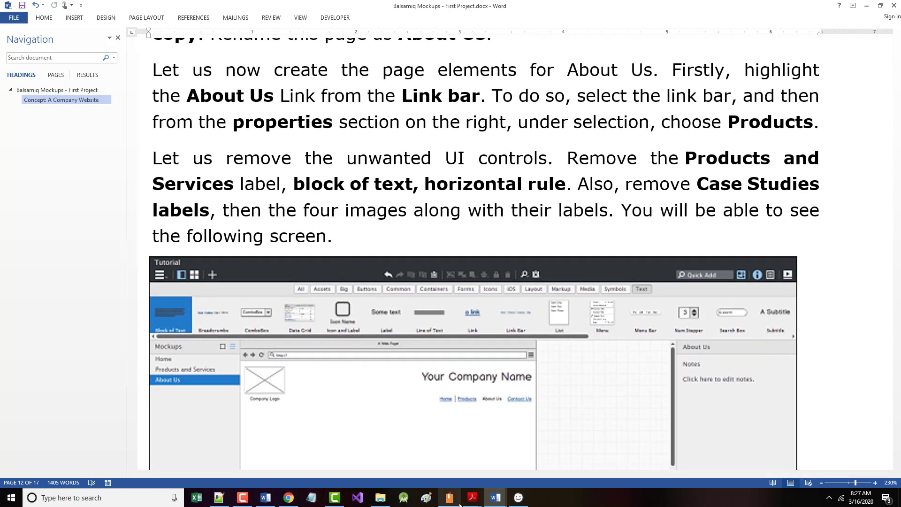
# - Switch to Balsamiq Mockups and duplicate the Products and Services mockup
pyautogui.click(518, 498)
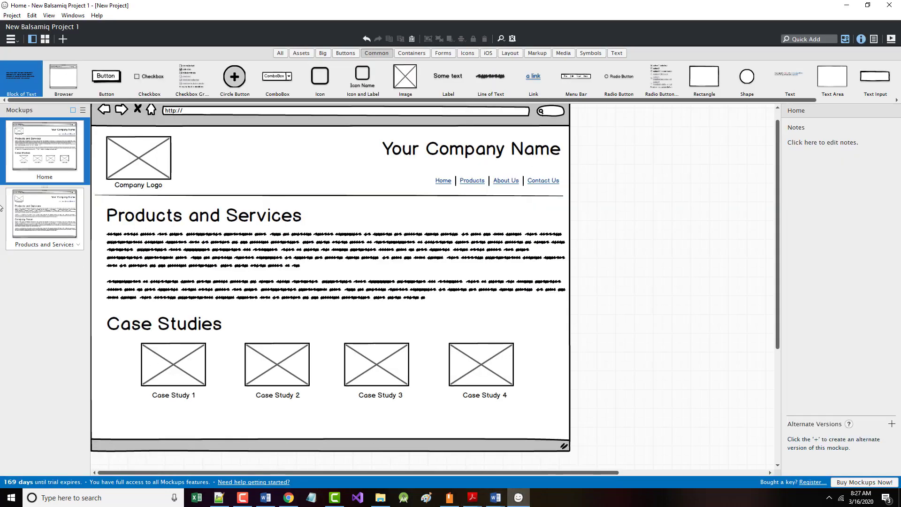
pyautogui.rightClick(45, 221)
pyautogui.click(50, 276)
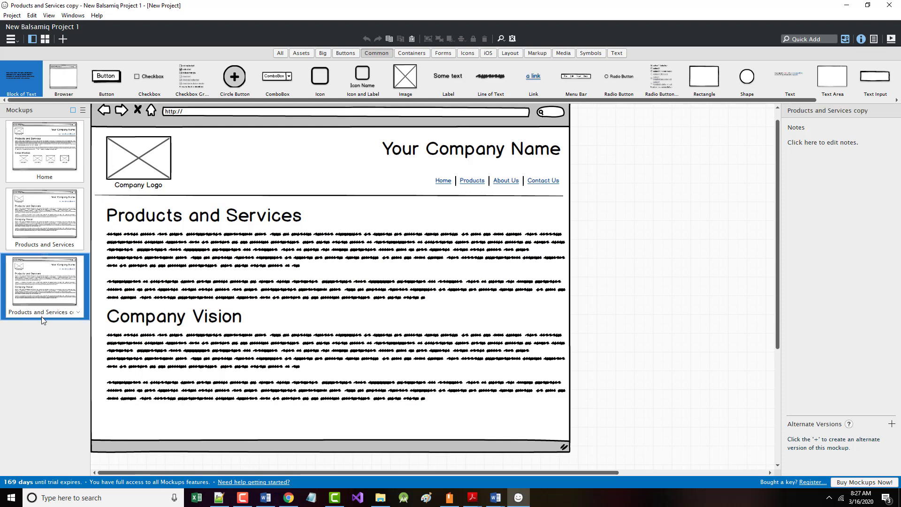
# - Rename the duplicated Products and Services mockup as About Us
pyautogui.rightClick(42, 317)
pyautogui.click(60, 324)
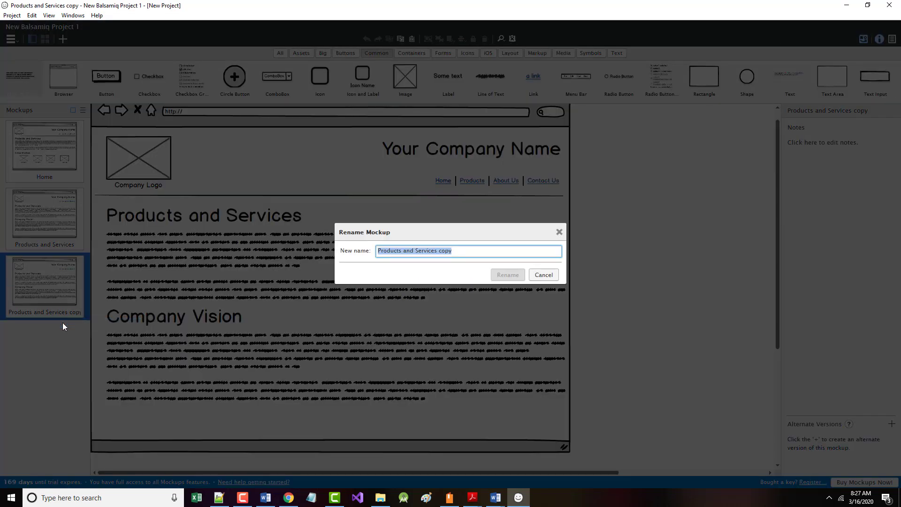
pyautogui.write('About U')
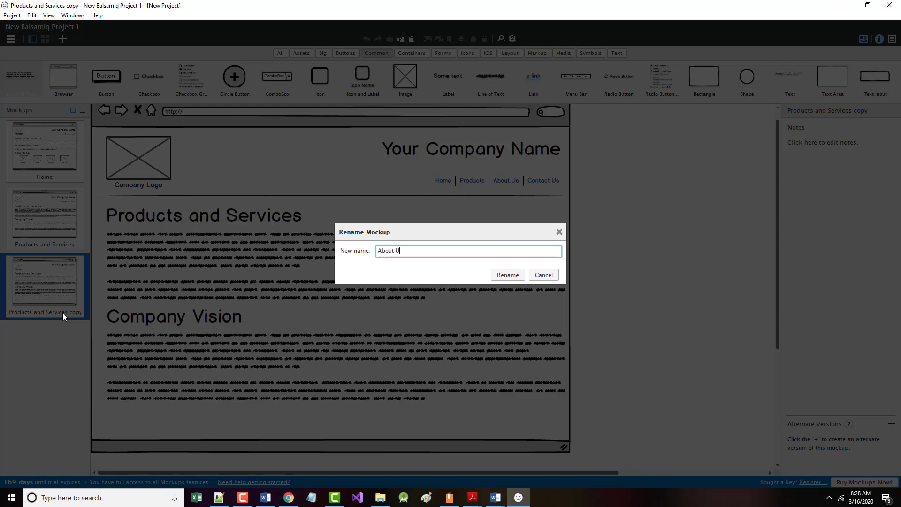
pyautogui.write('s')
pyautogui.press('Return')
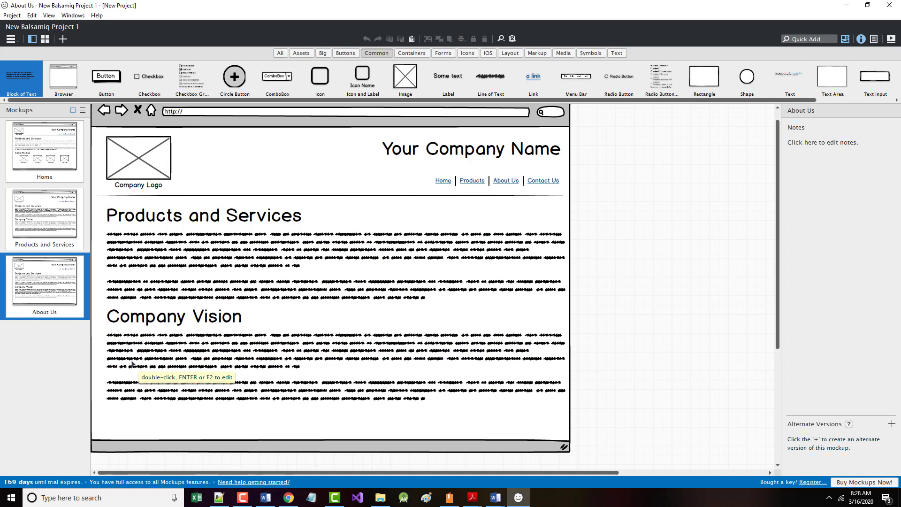
# - Link the About Us item of the link bar to the About Us mockup
pyautogui.click(508, 183)
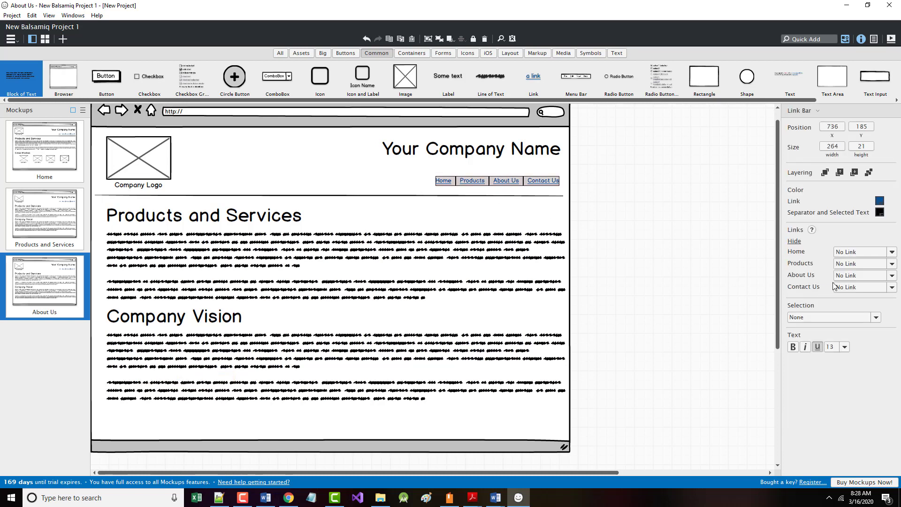
pyautogui.click(848, 276)
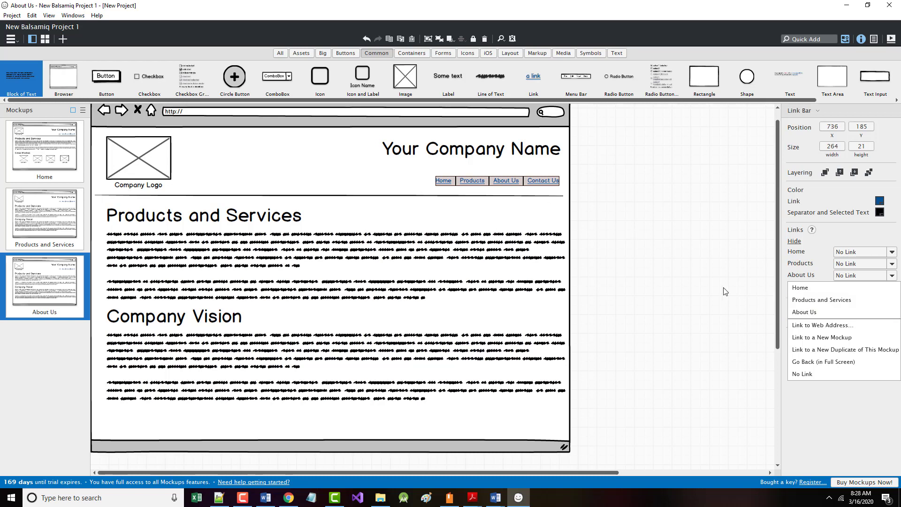
pyautogui.click(800, 316)
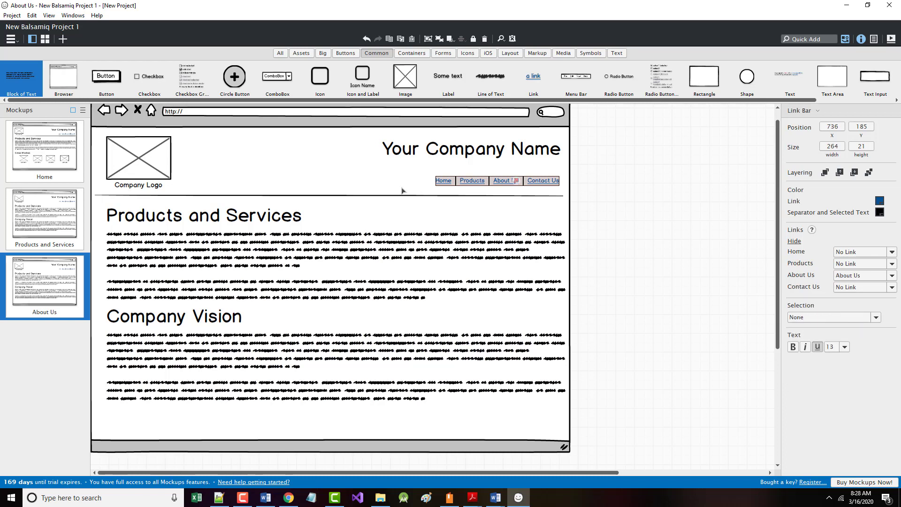
# - On the Products and Services mockup, link the link bar's Products item to the Products and Services mockup
pyautogui.click(48, 233)
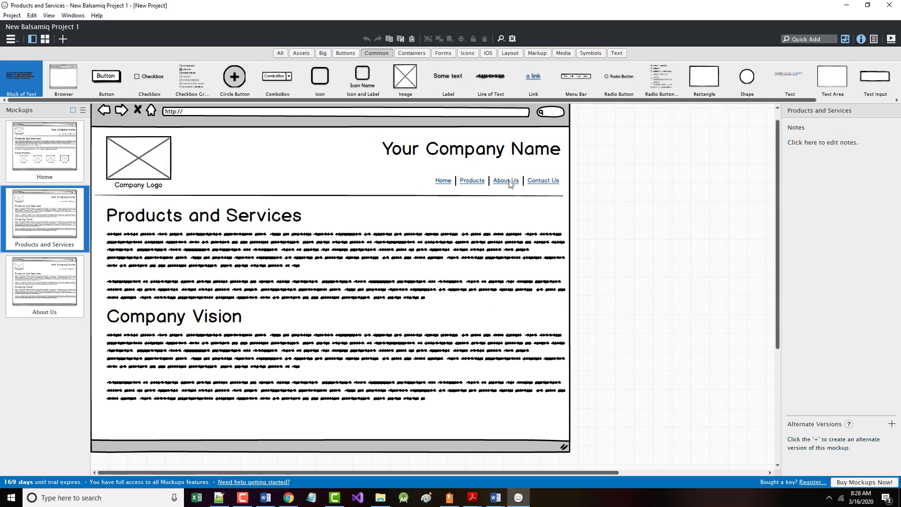
pyautogui.click(476, 184)
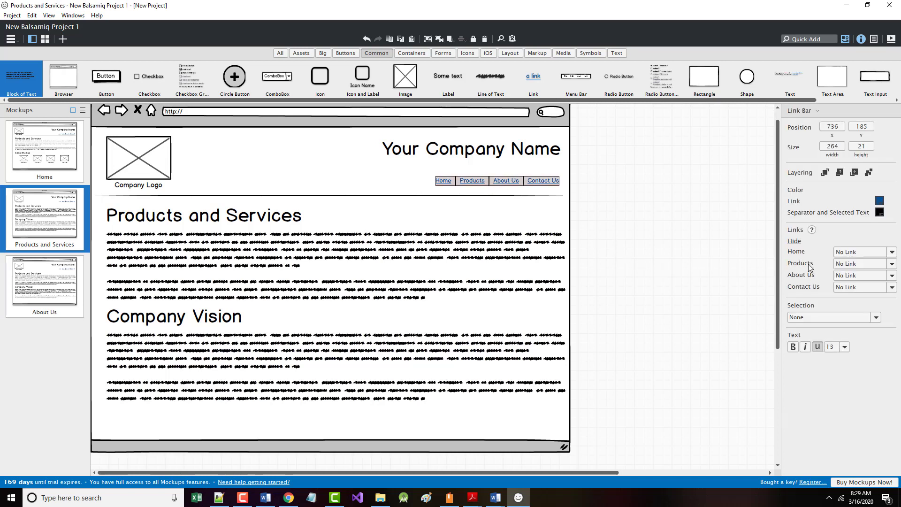
pyautogui.click(891, 264)
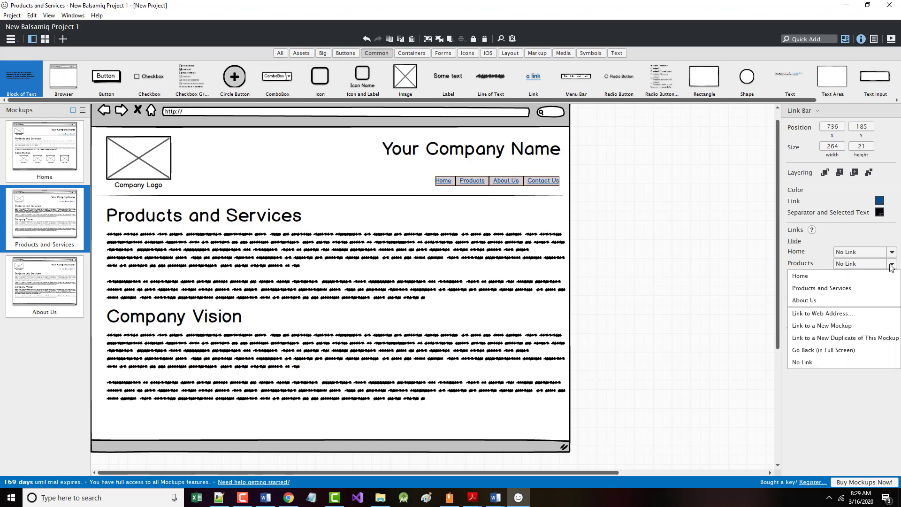
pyautogui.click(829, 287)
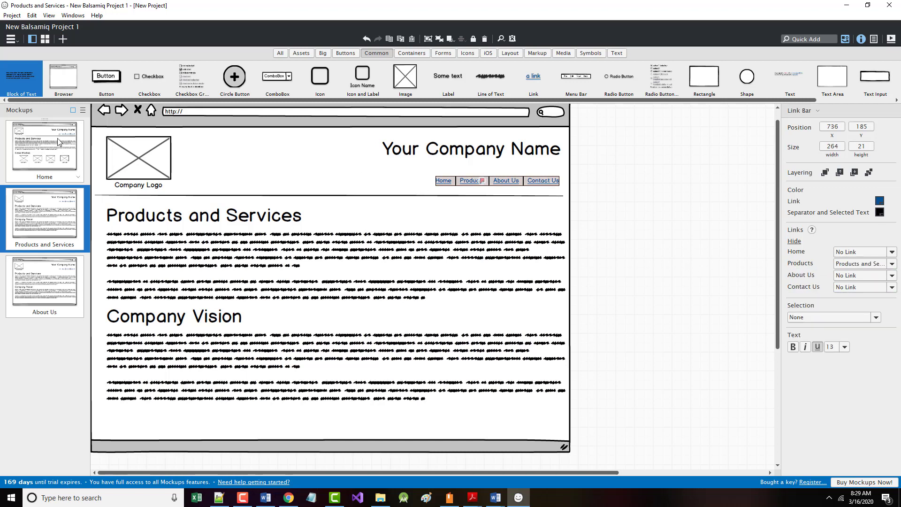
# - On the Home mockup, link the link bar's Home item to the Home mockup
pyautogui.click(49, 151)
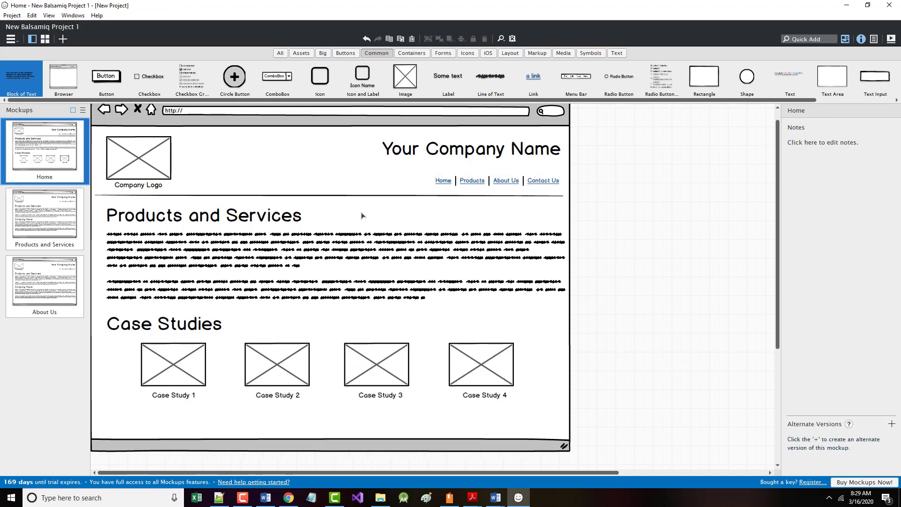
pyautogui.click(445, 184)
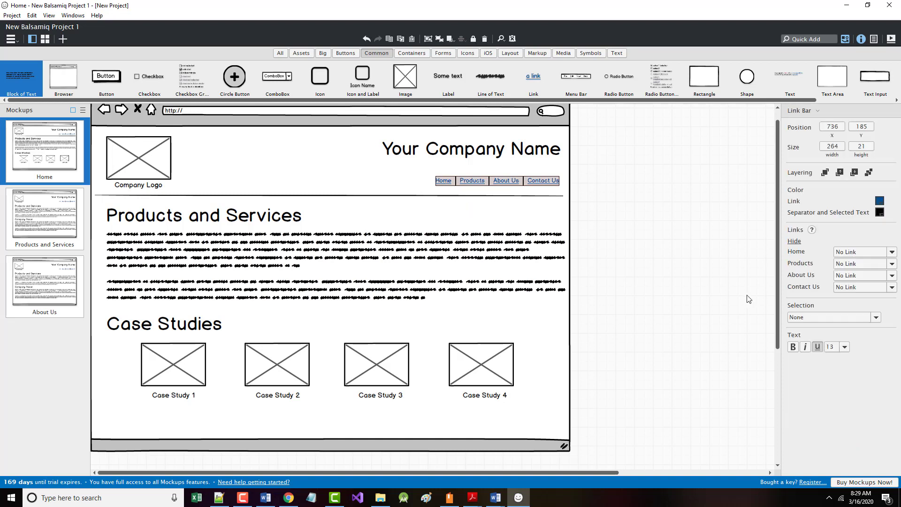
pyautogui.click(892, 254)
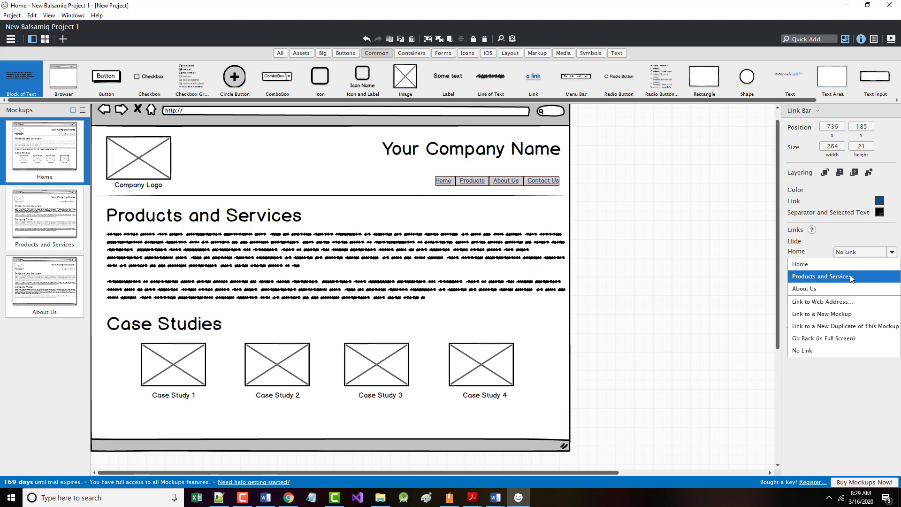
pyautogui.click(803, 265)
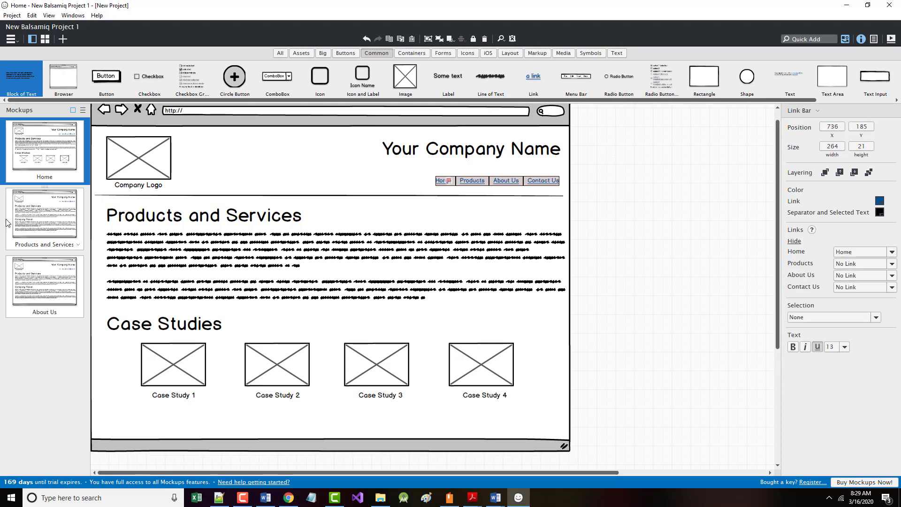
# - On the About Us mockup, delete the horizontal rule, the Products and Services title and the block of text beneath it
pyautogui.click(41, 224)
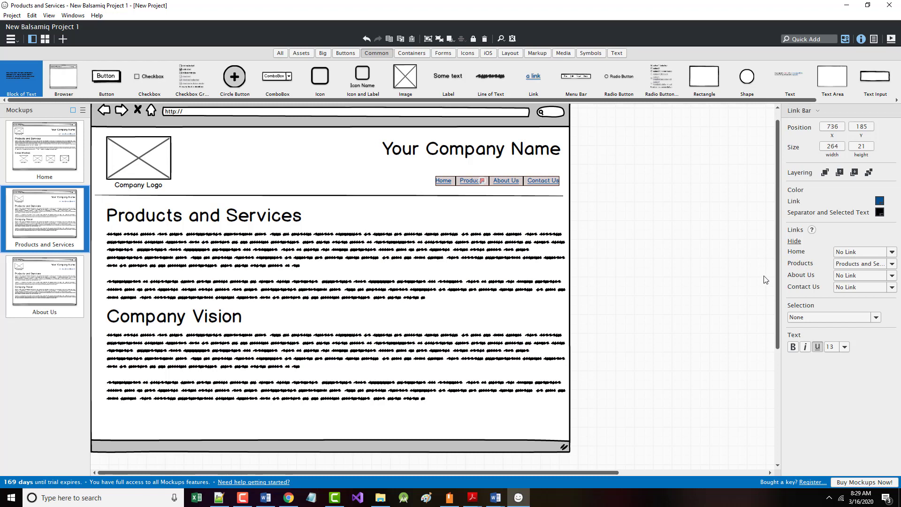
pyautogui.click(34, 291)
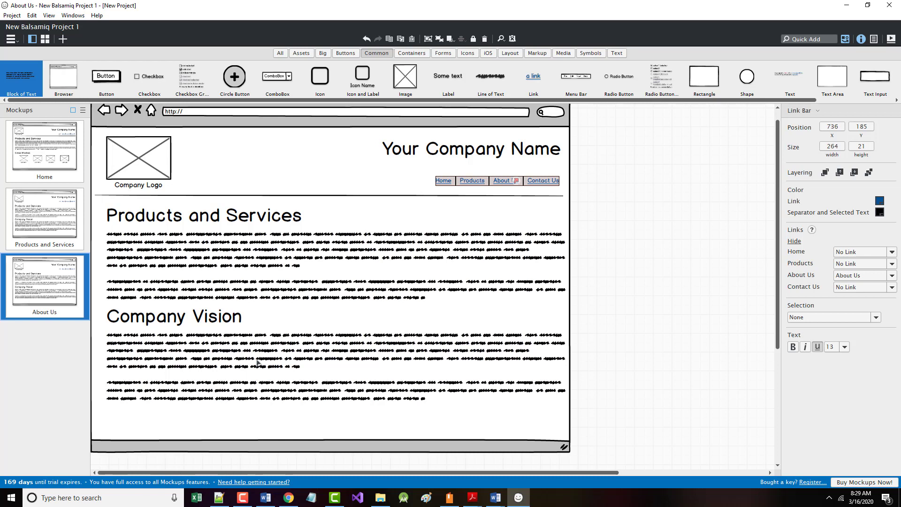
pyautogui.click(115, 197)
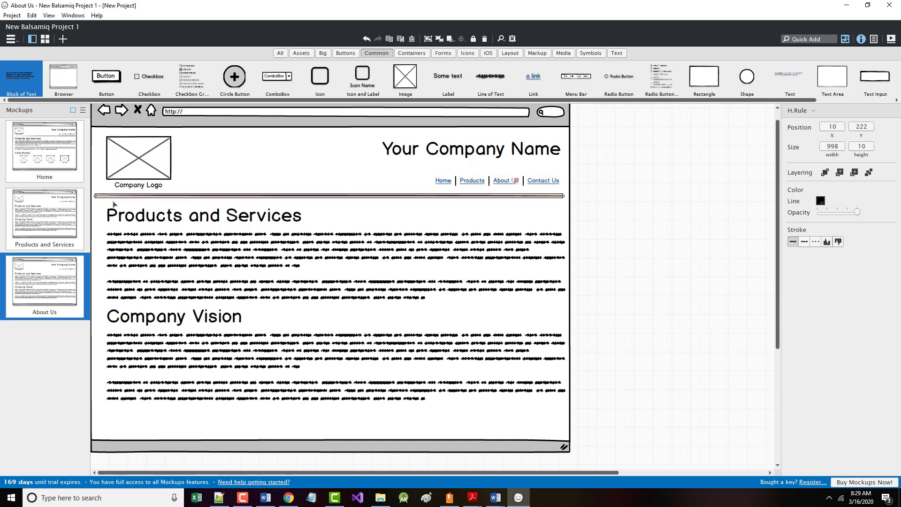
pyautogui.click(114, 203)
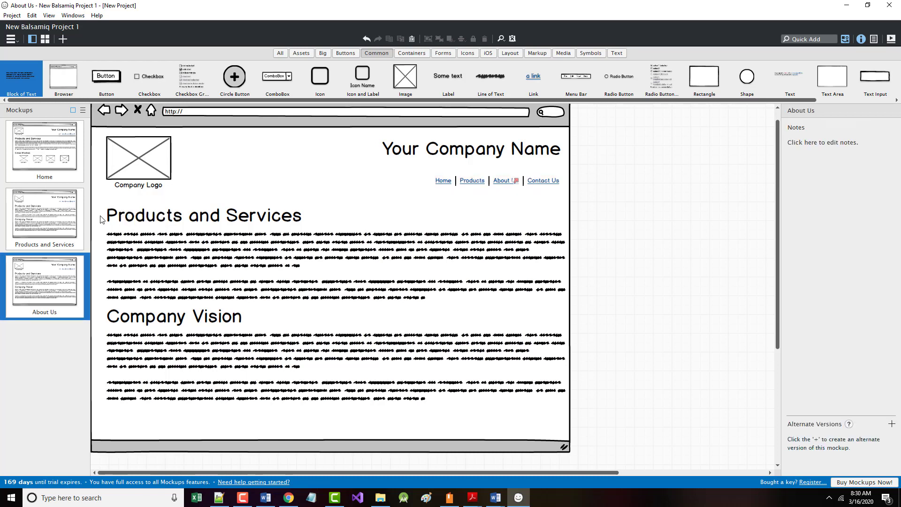
pyautogui.click(116, 220)
pyautogui.press('Delete')
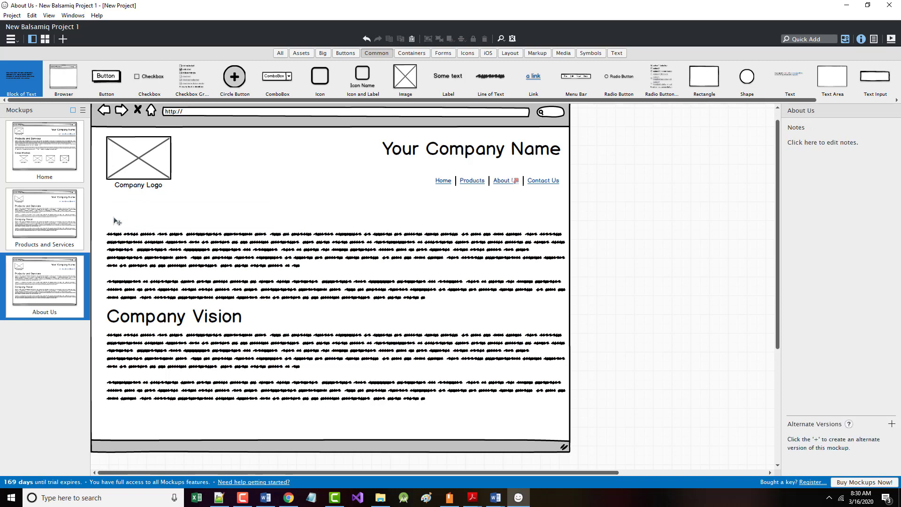
pyautogui.click(119, 252)
pyautogui.press('Delete')
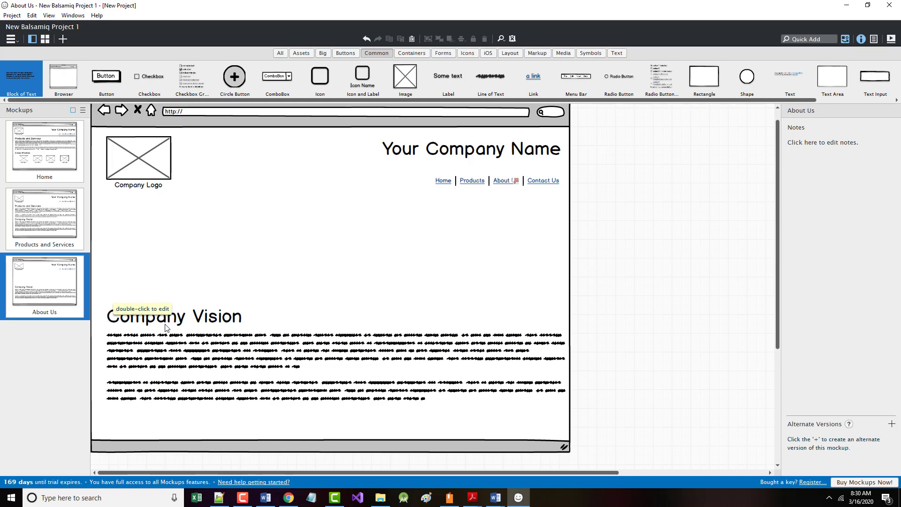
# - Move the Company Vision title and its block of text up into the empty area below the company logo
pyautogui.moveTo(184, 320); pyautogui.dragTo(181, 226)
pyautogui.click(194, 359)
pyautogui.moveTo(194, 359); pyautogui.dragTo(187, 276)
# - Change the Company Vision title text to About Us
pyautogui.doubleClick(160, 230)
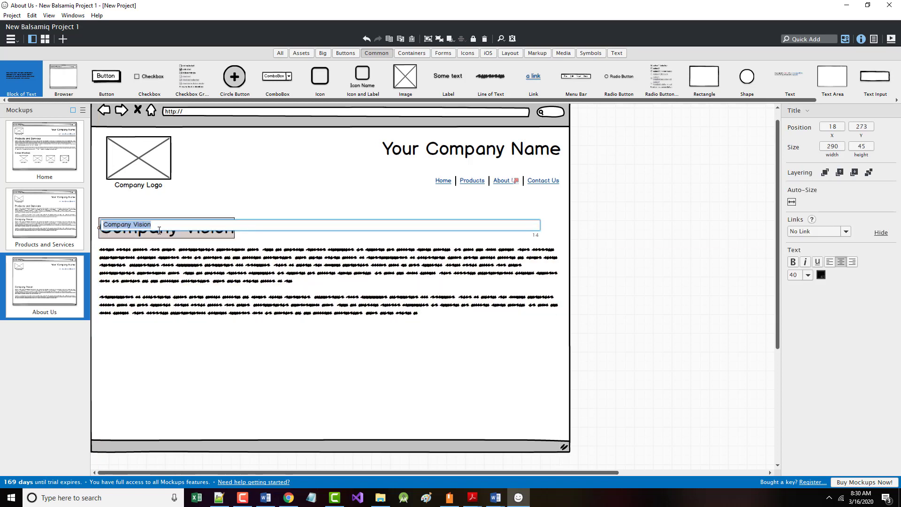
pyautogui.write('About Us')
pyautogui.press('Return')
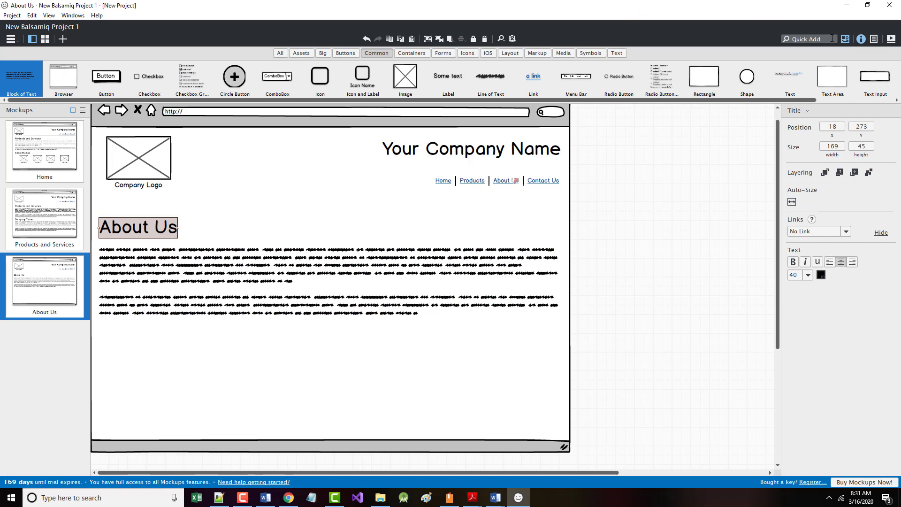
# - Add an H.Rule about 984 wide directly below the block of text on the About Us mockup
pyautogui.click(802, 40)
pyautogui.write('leu')
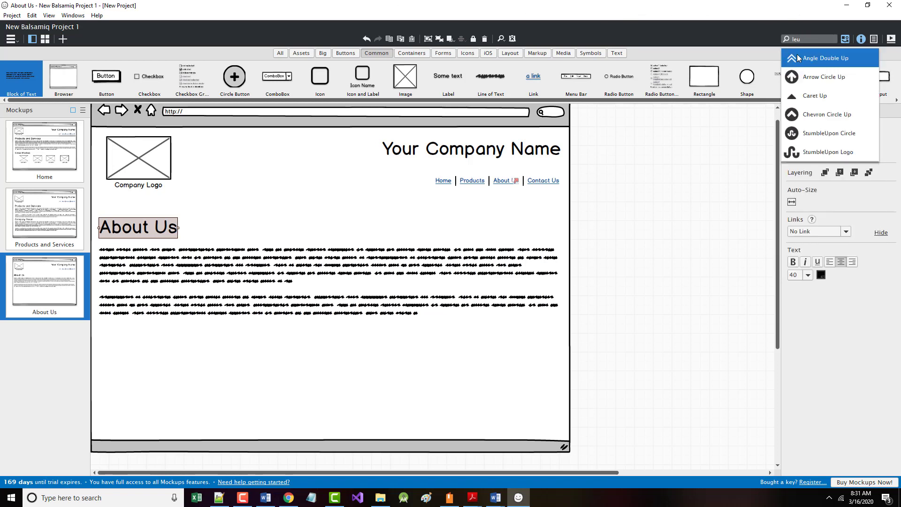
pyautogui.moveTo(803, 39); pyautogui.dragTo(770, 40)
pyautogui.write('rul')
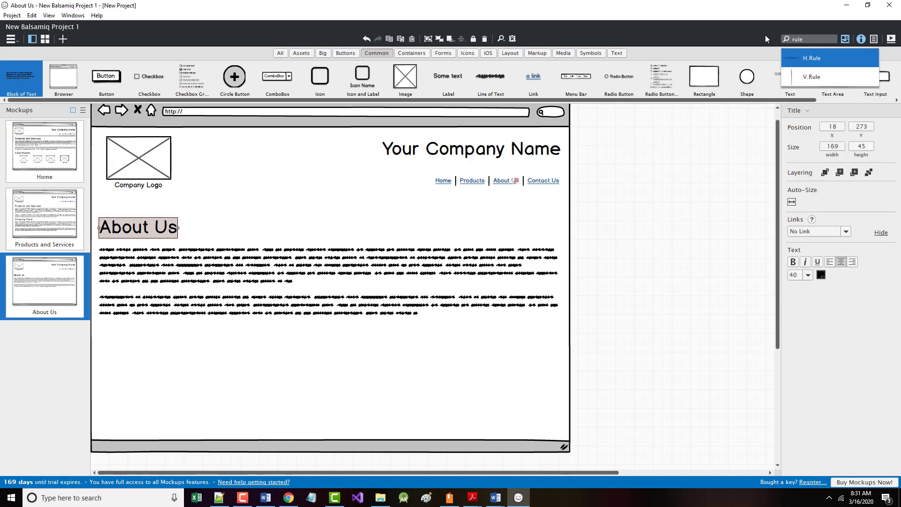
pyautogui.click(801, 60)
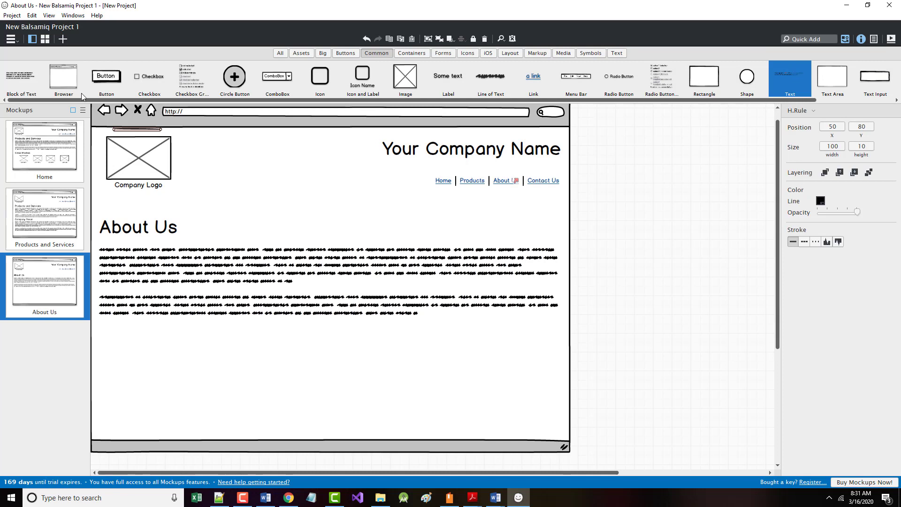
pyautogui.moveTo(145, 132); pyautogui.dragTo(559, 322)
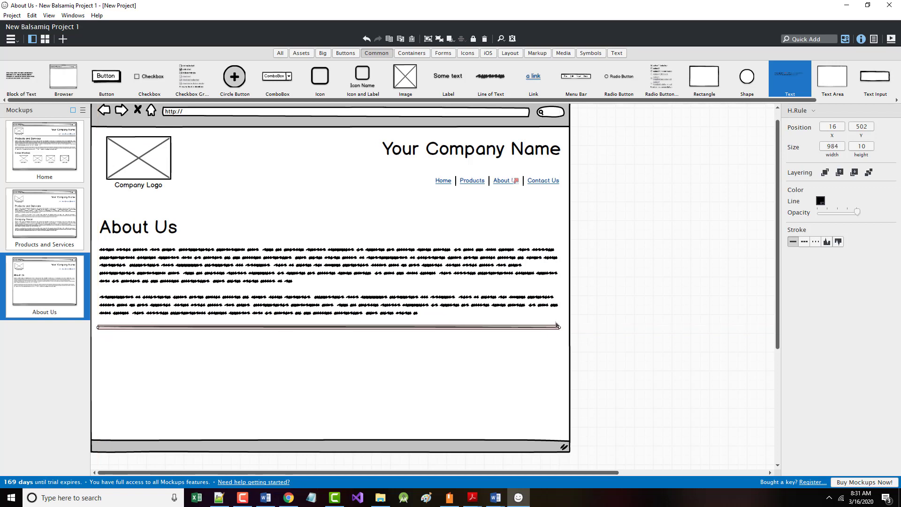
pyautogui.click(356, 398)
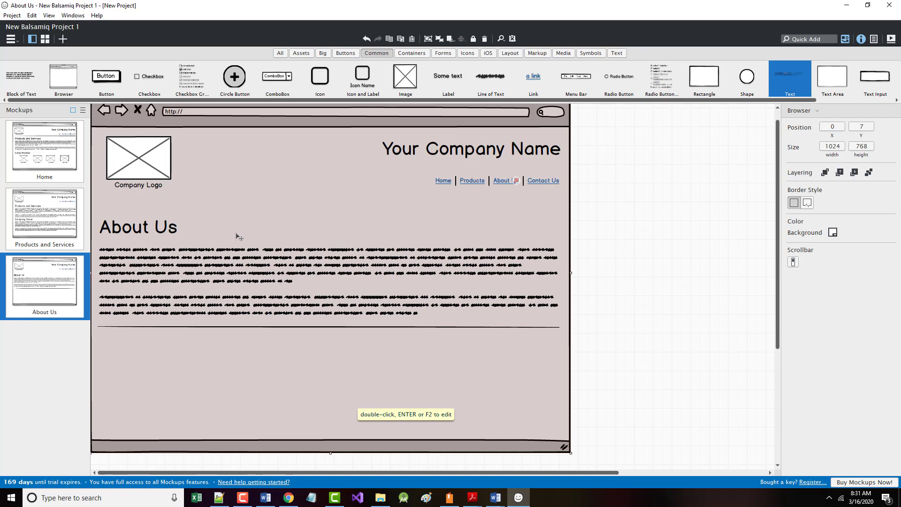
pyautogui.click(631, 303)
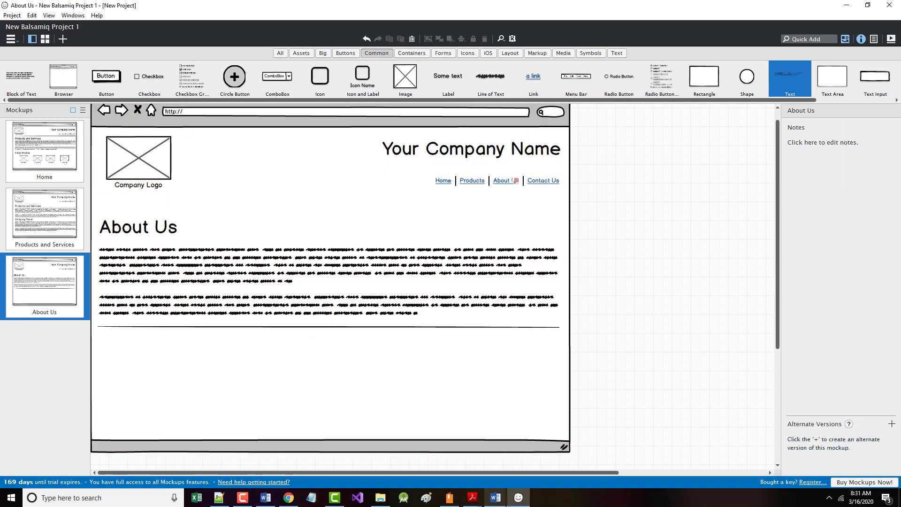
# - Switch to the Balsamiq Mockups - First Project document in Word and read Step 3 about the Our Team label and User Circle icon
pyautogui.moveTo(495, 497)
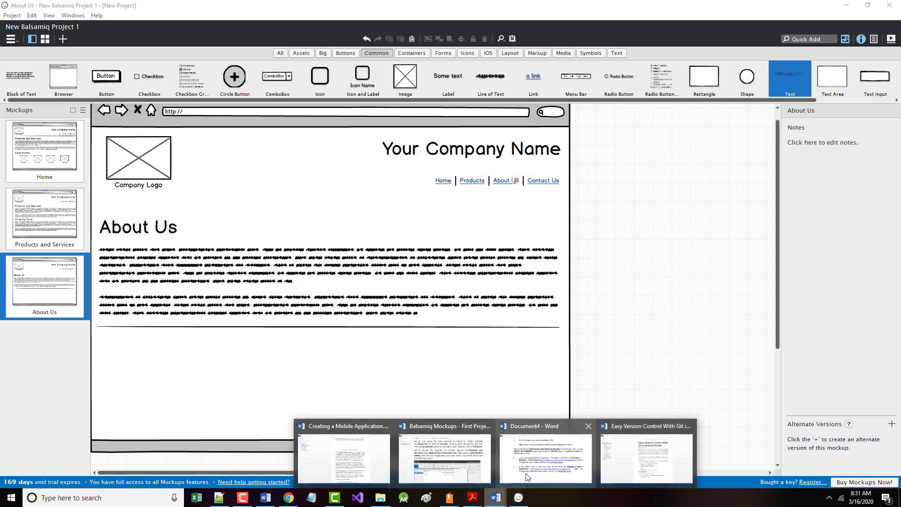
pyautogui.click(445, 457)
pyautogui.scroll(-10, 499, 390)
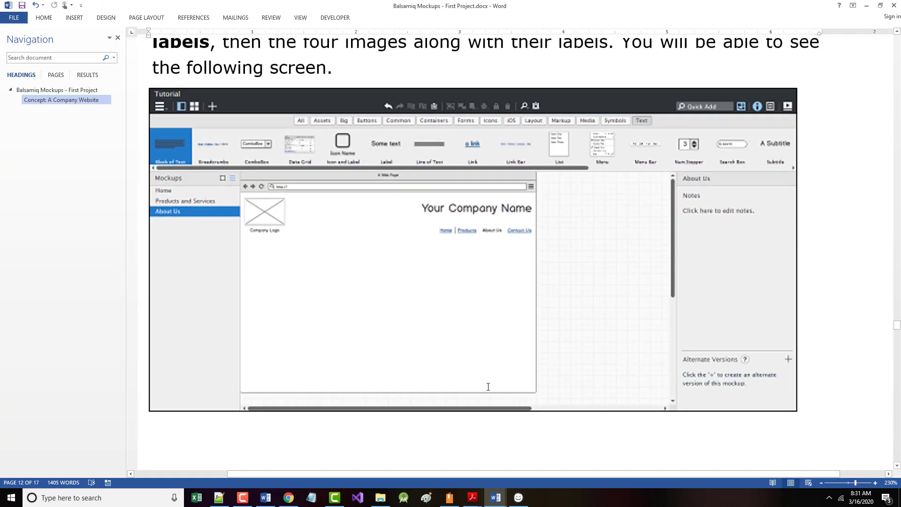
pyautogui.scroll(-10, 487, 392)
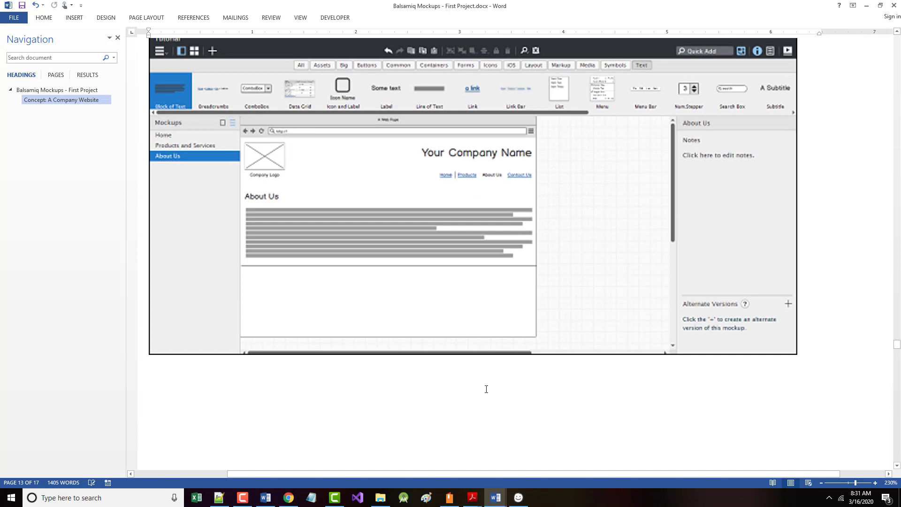
pyautogui.scroll(-10, 486, 389)
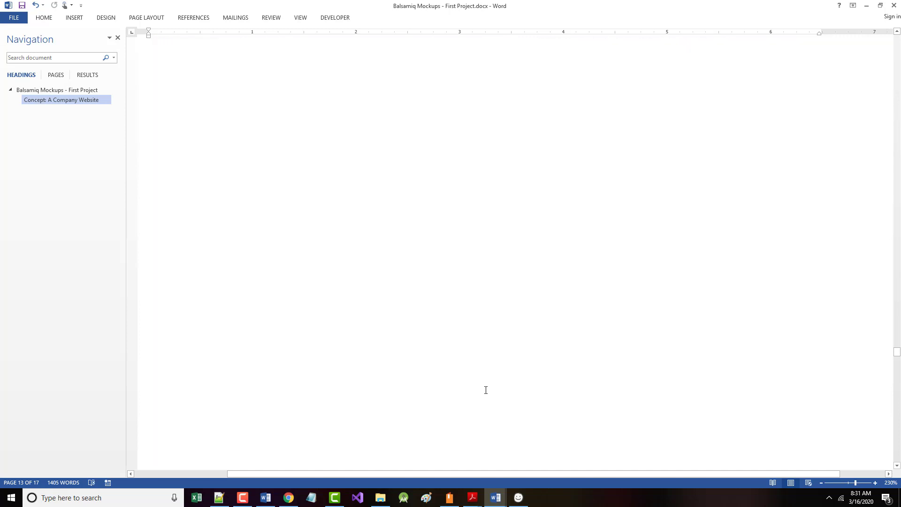
pyautogui.scroll(-10, 485, 389)
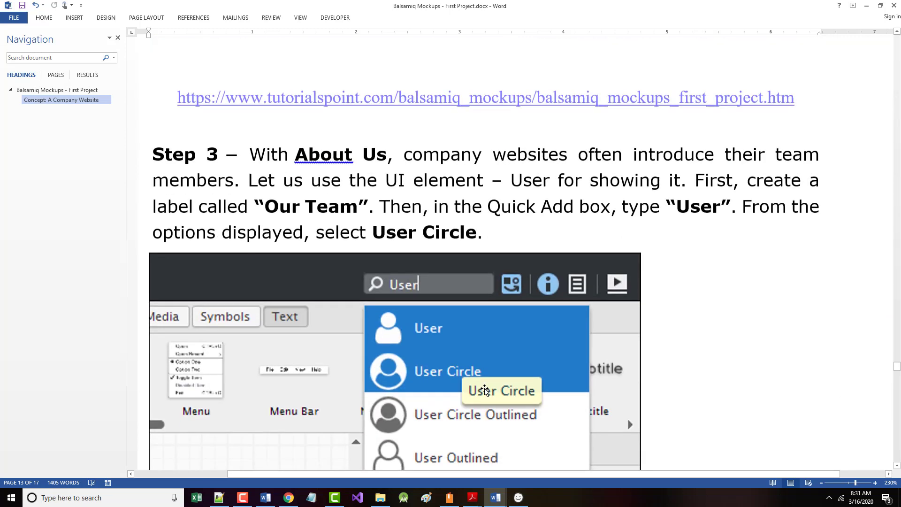
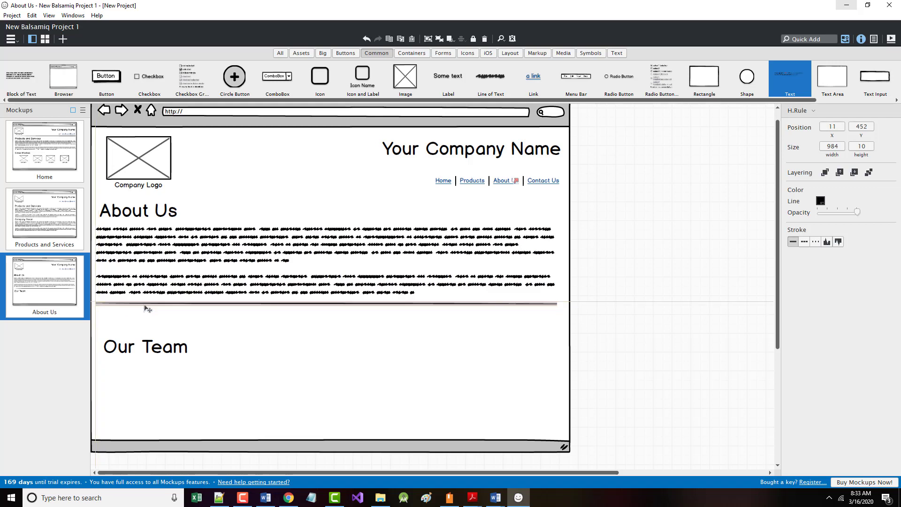
# - Move the Our Team title up to just below the horizontal rule on the About Us mockup, at about Y 478
pyautogui.moveTo(143, 345); pyautogui.dragTo(144, 324)
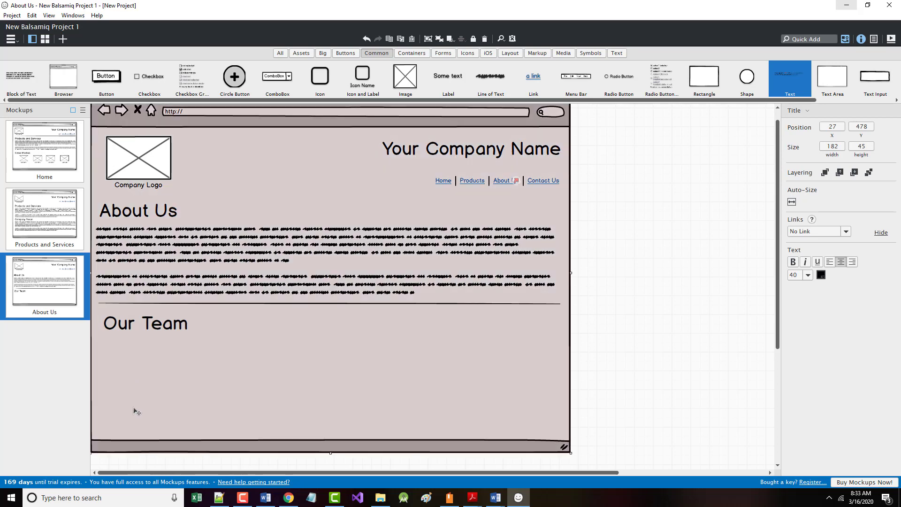
pyautogui.click(136, 411)
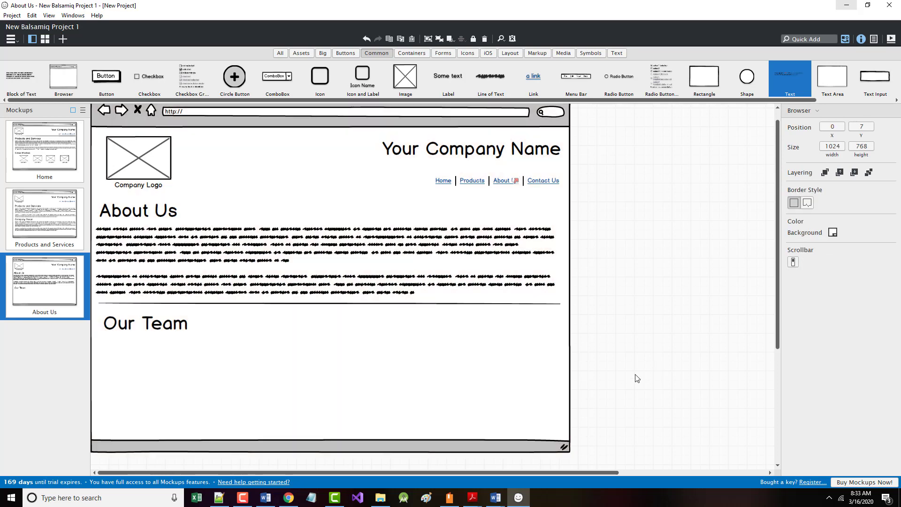
pyautogui.click(636, 376)
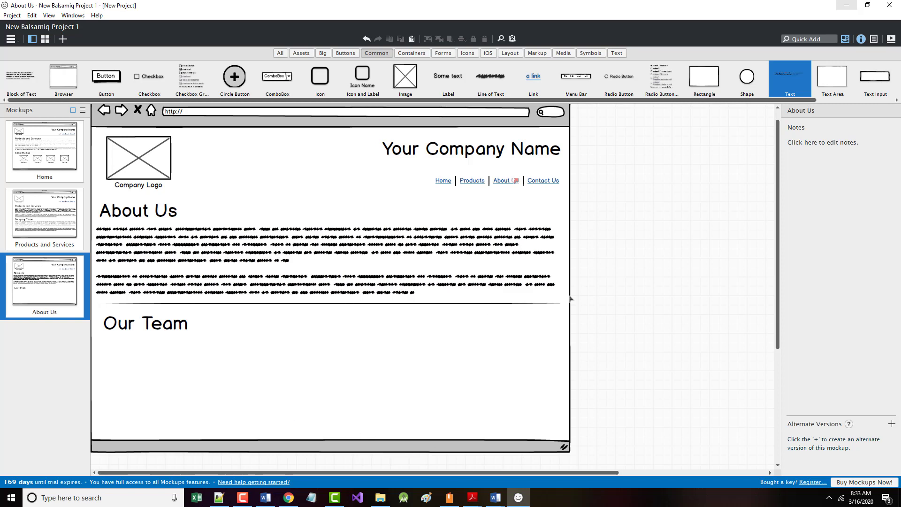
# - Quick-add a User Circle icon, place it under the Our Team title, and enlarge it to size XL
pyautogui.click(808, 38)
pyautogui.write('user')
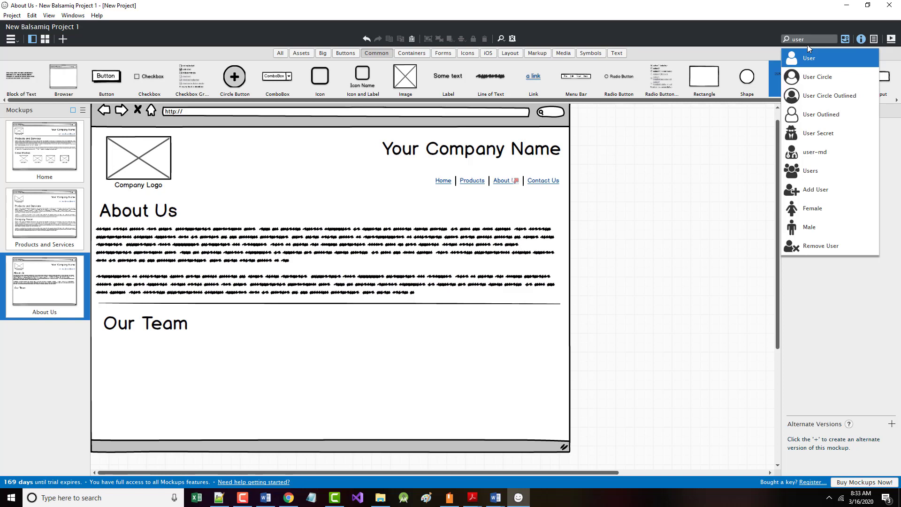
pyautogui.click(812, 81)
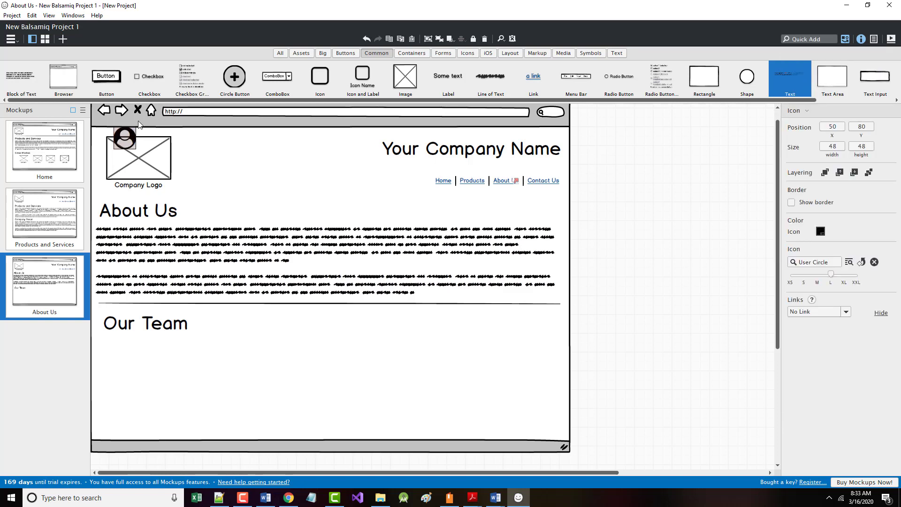
pyautogui.moveTo(131, 137); pyautogui.dragTo(123, 354)
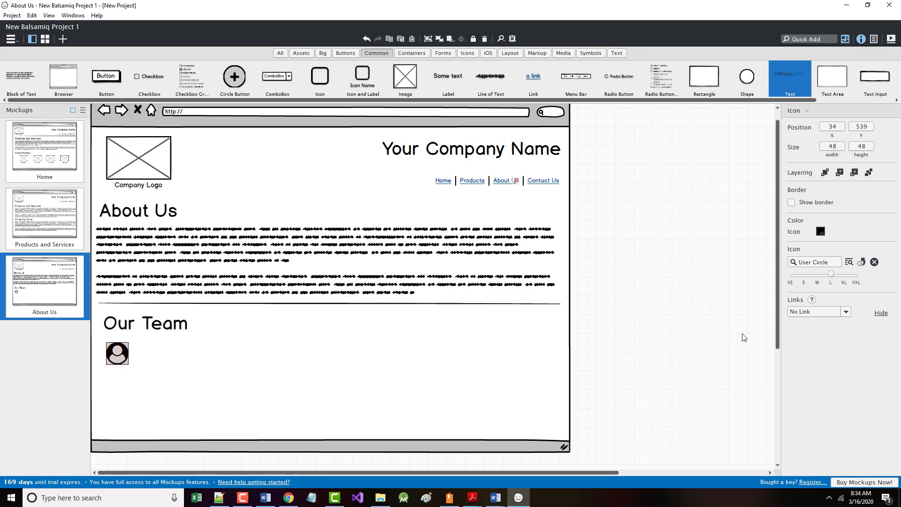
pyautogui.moveTo(832, 278); pyautogui.dragTo(837, 278)
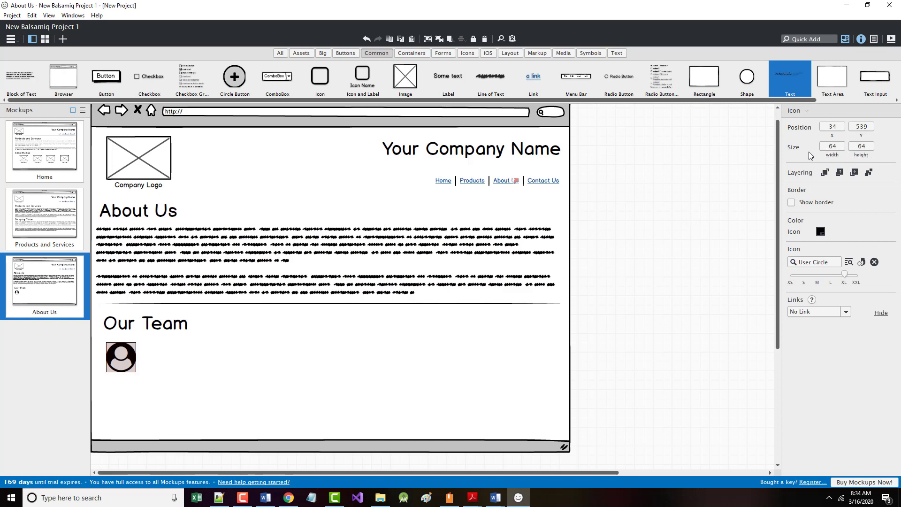
# - Set the user icon's position to X 72, Y 617, and move it back up under the Our Team title to about Y 539
pyautogui.click(839, 130)
pyautogui.write('72')
pyautogui.click(863, 127)
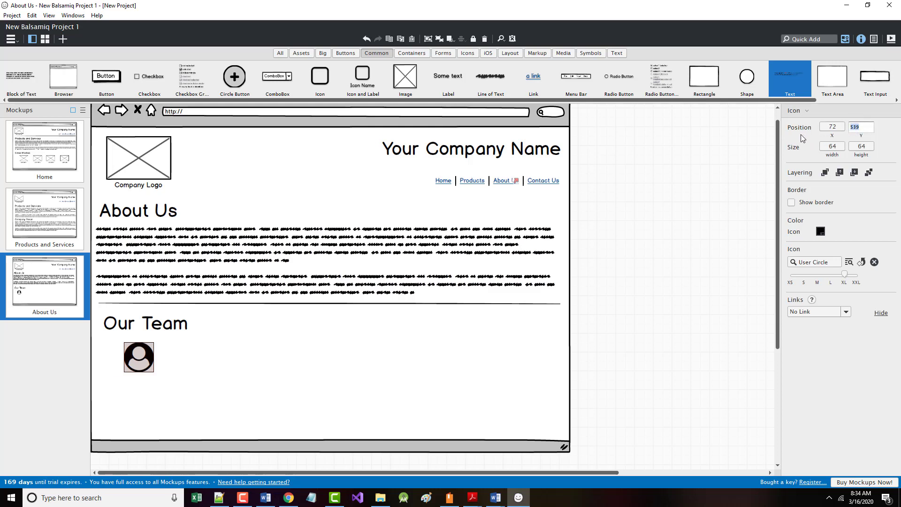
pyautogui.write('617')
pyautogui.press('Return')
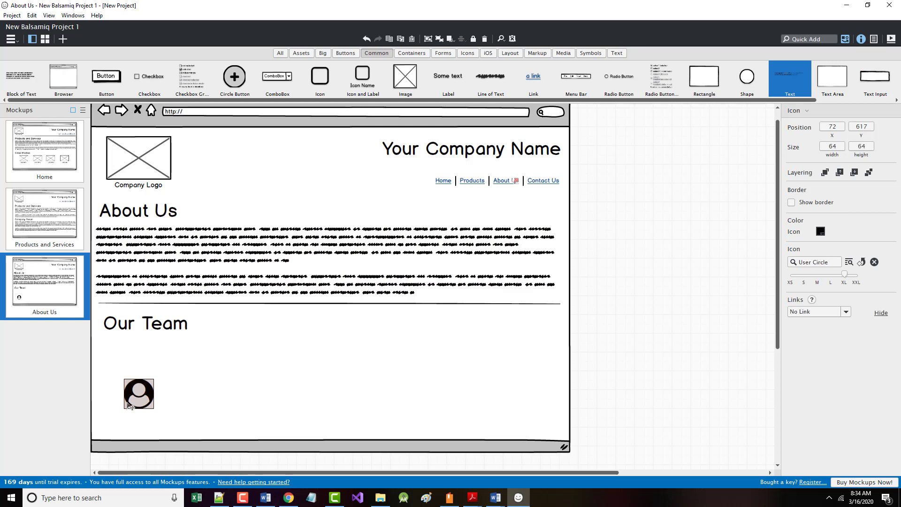
pyautogui.moveTo(138, 398); pyautogui.dragTo(138, 361)
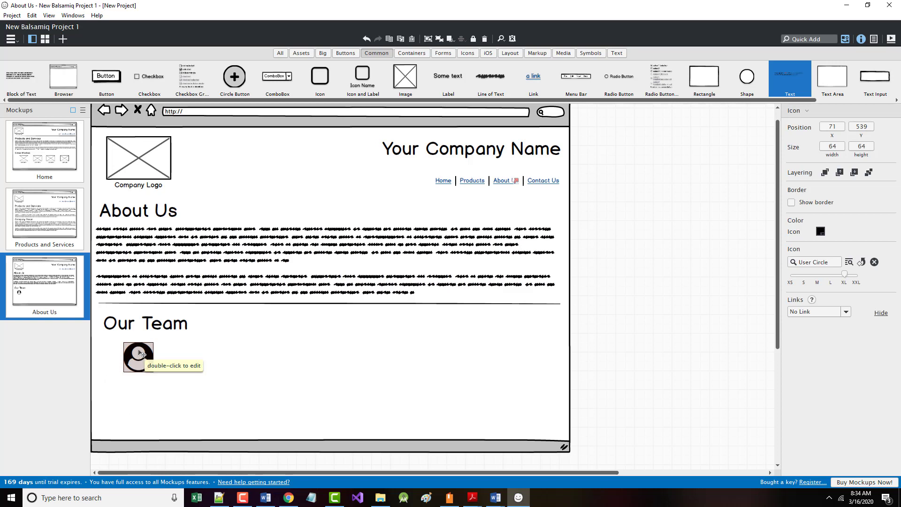
# - Spread five copies of the User Circle icon evenly in one row beneath the Our Team title
pyautogui.moveTo(141, 352); pyautogui.dragTo(478, 352)
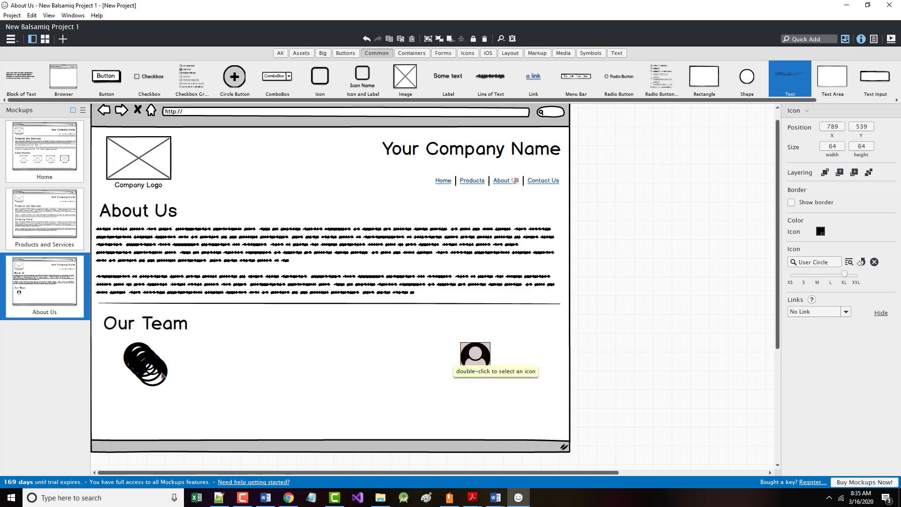
pyautogui.moveTo(156, 375); pyautogui.dragTo(221, 359)
pyautogui.click(311, 361)
pyautogui.moveTo(311, 361); pyautogui.dragTo(296, 364)
pyautogui.moveTo(393, 354); pyautogui.dragTo(383, 355)
pyautogui.moveTo(466, 359); pyautogui.dragTo(462, 359)
pyautogui.click(384, 404)
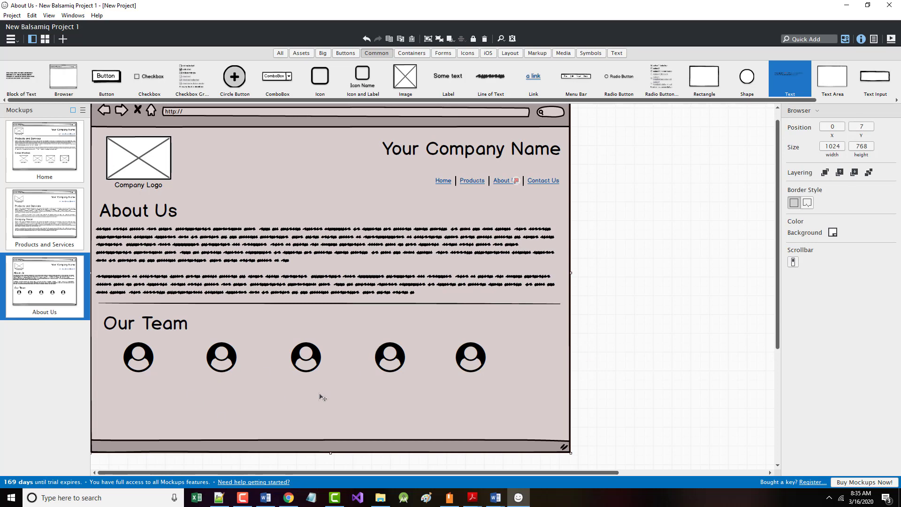
pyautogui.moveTo(322, 397); pyautogui.dragTo(337, 396)
pyautogui.click(654, 342)
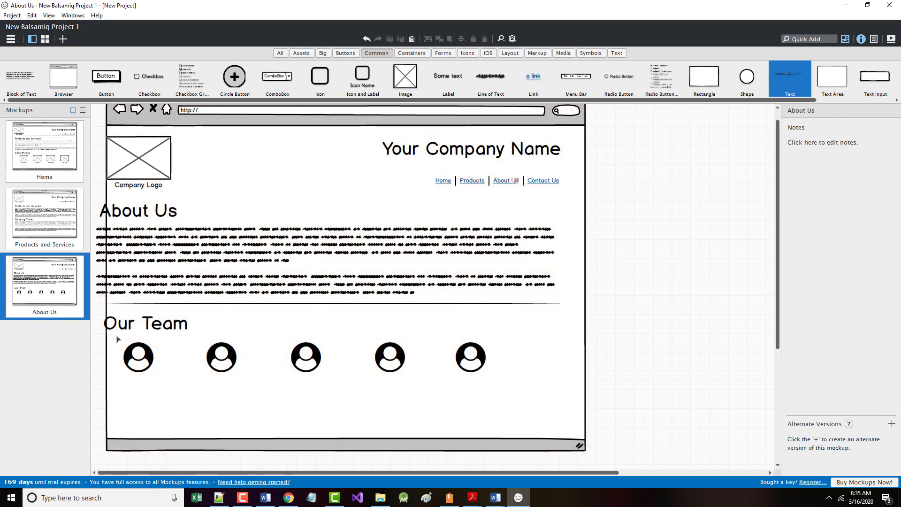
pyautogui.click(382, 419)
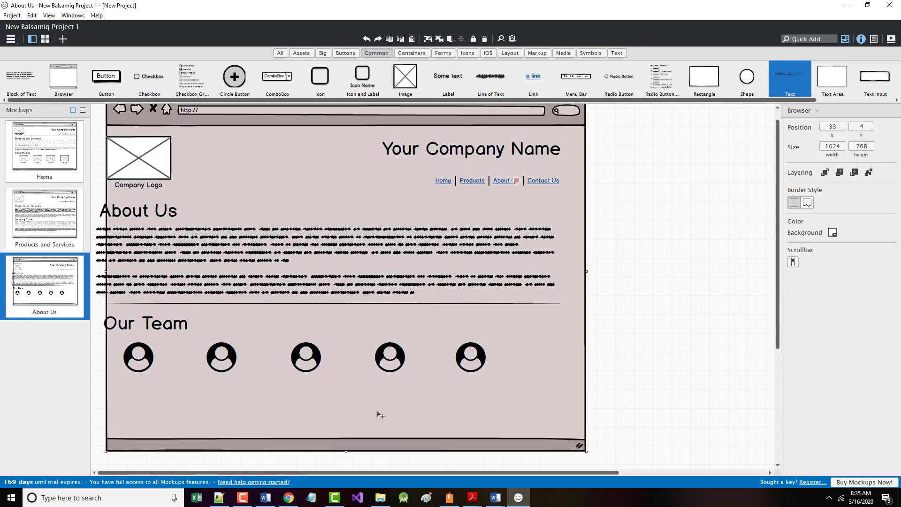
pyautogui.hotkey('ctrl', 'z')
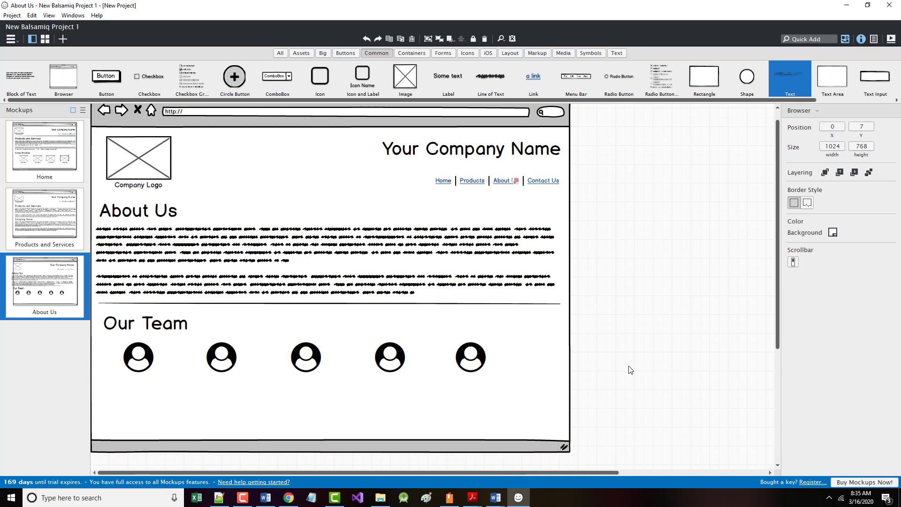
pyautogui.click(631, 370)
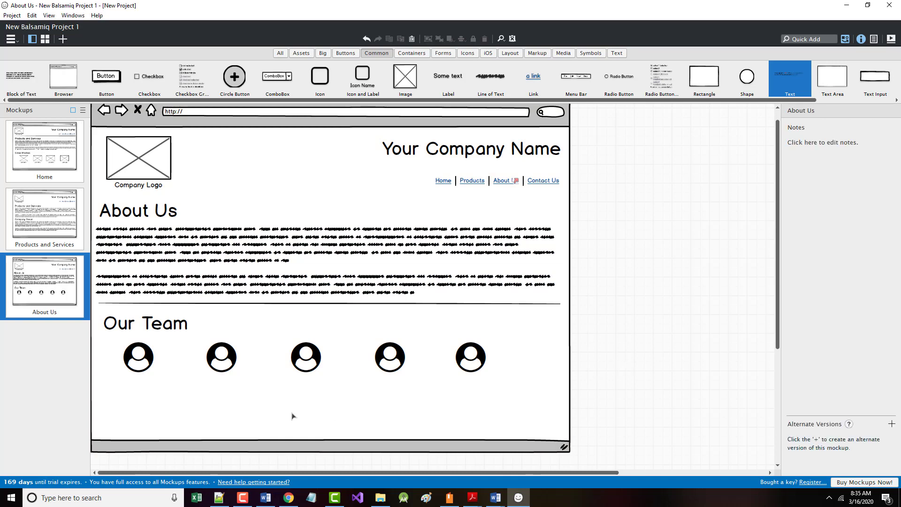
pyautogui.click(167, 374)
pyautogui.moveTo(166, 371); pyautogui.dragTo(203, 393)
pyautogui.hotkey('ctrl', 'z')
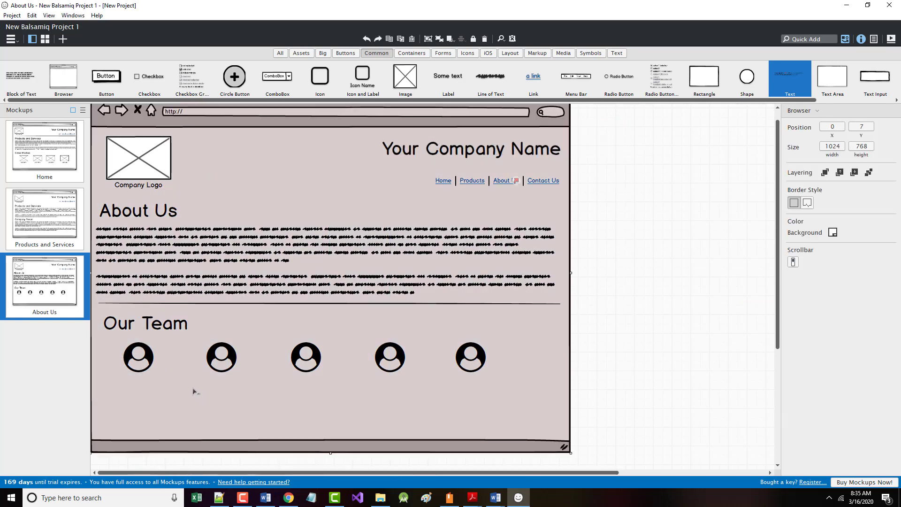
pyautogui.click(607, 357)
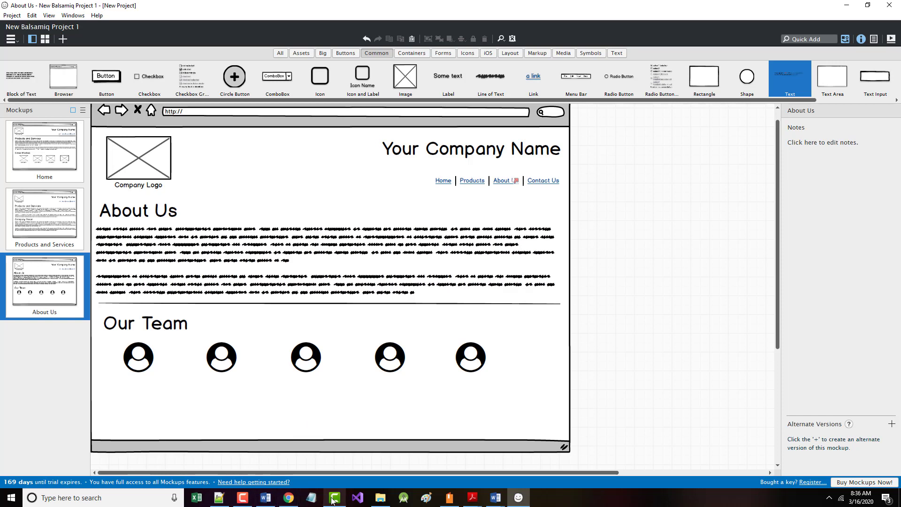
pyautogui.click(242, 497)
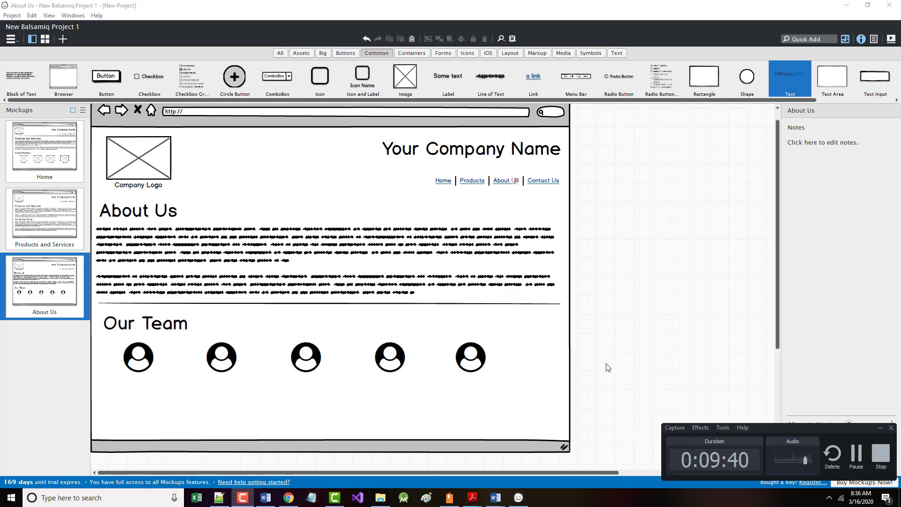
pyautogui.click(645, 291)
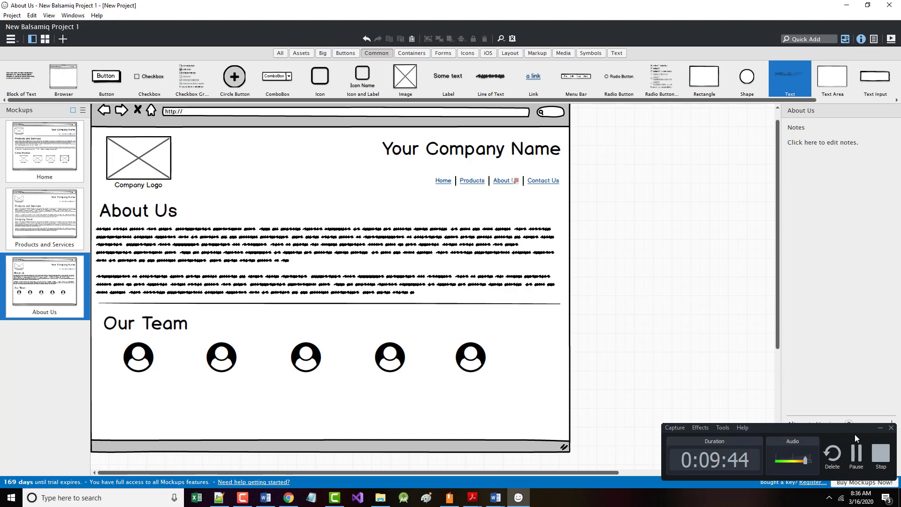
pyautogui.click(880, 428)
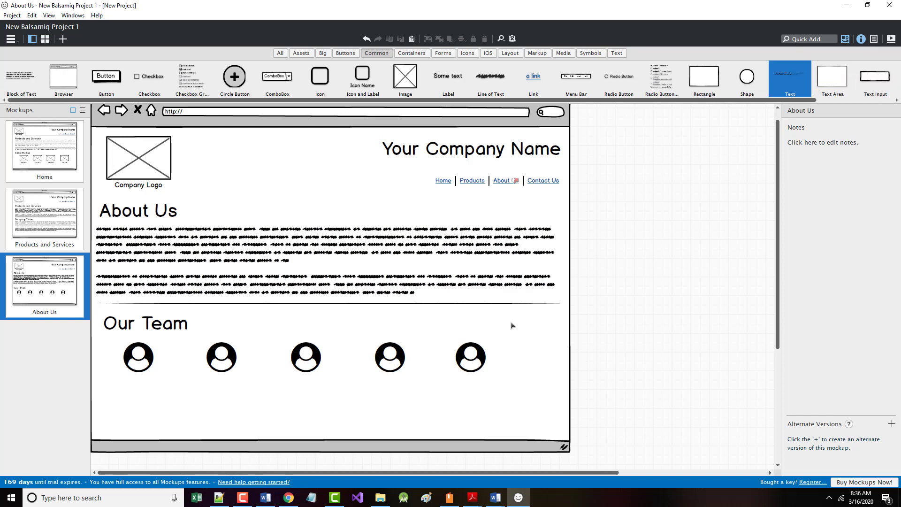
pyautogui.click(47, 374)
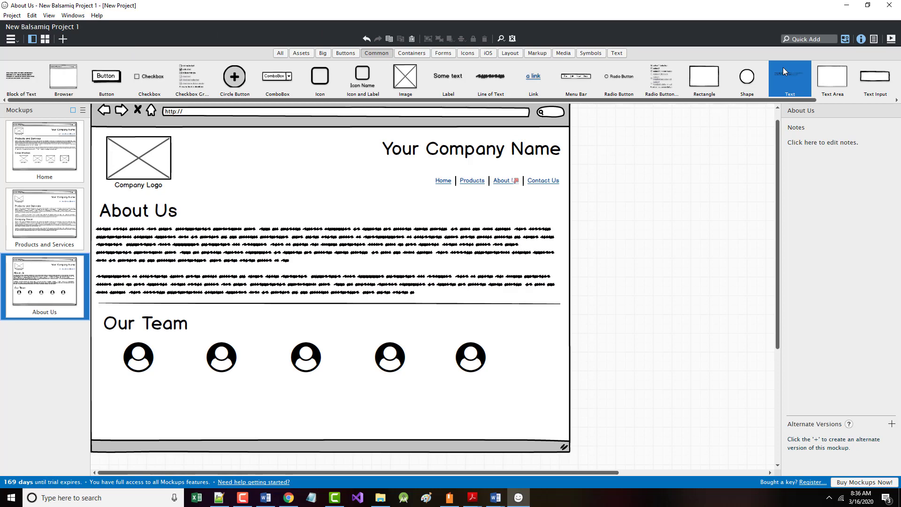
# - Preview the About Us mockup in full screen, try the Home and About Us links in its link bar, and exit the preview
pyautogui.click(892, 38)
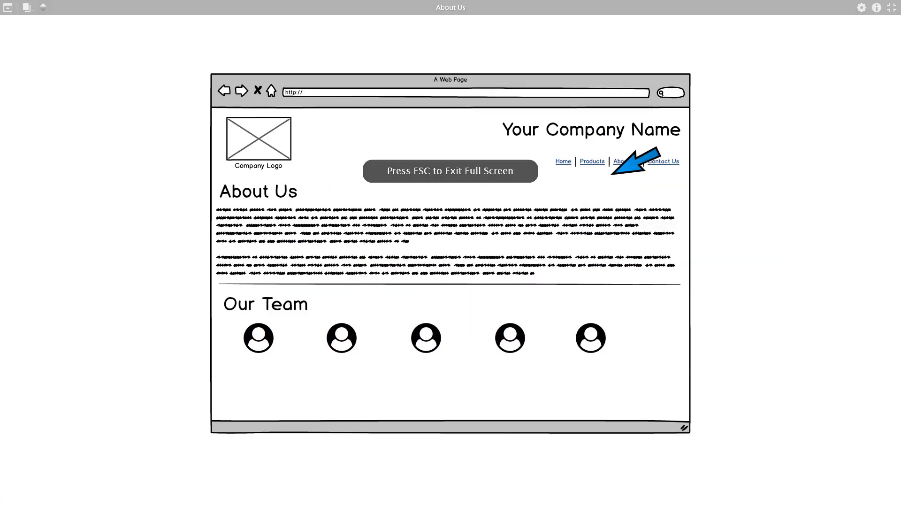
pyautogui.click(567, 159)
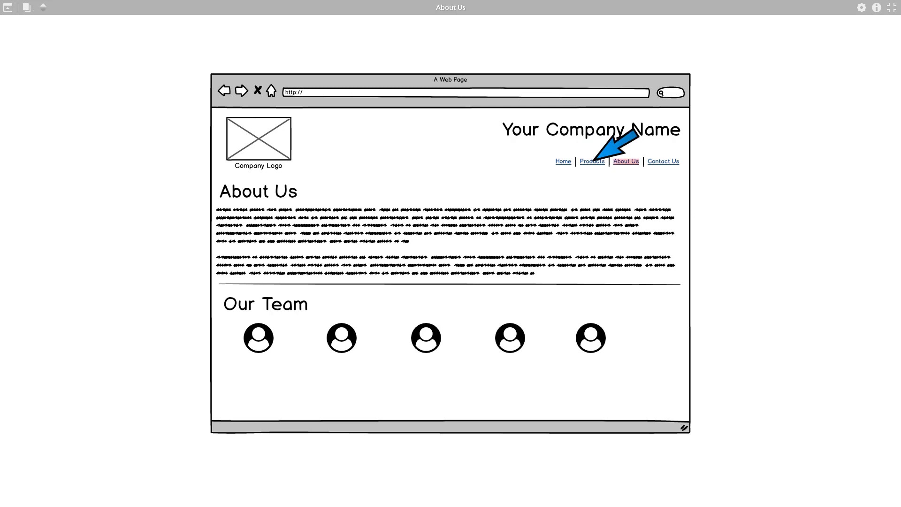
pyautogui.click(626, 162)
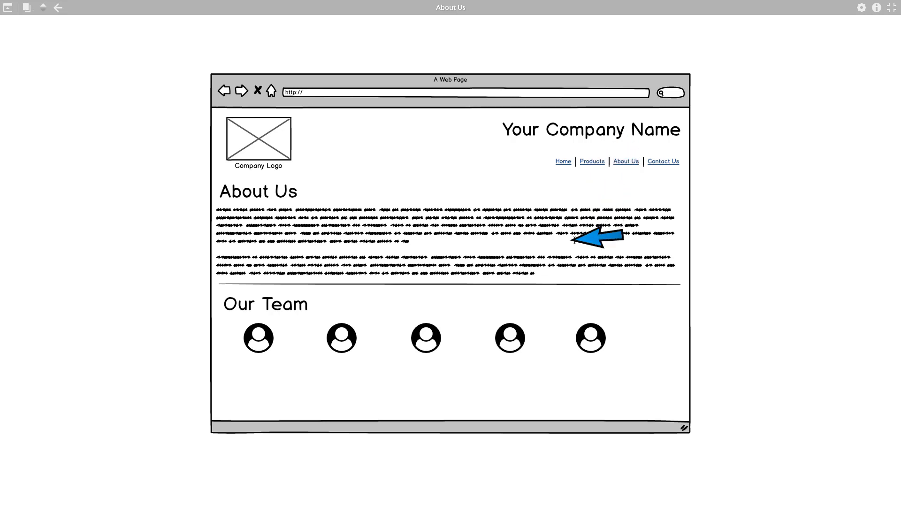
pyautogui.press('Escape')
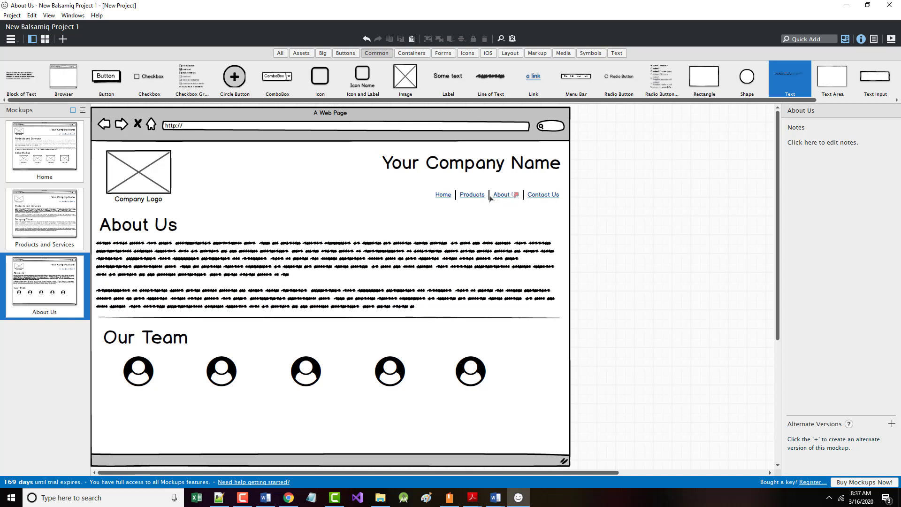
# - Check the link targets in the link bars of the Products and Services mockup and the Home mockup
pyautogui.click(83, 216)
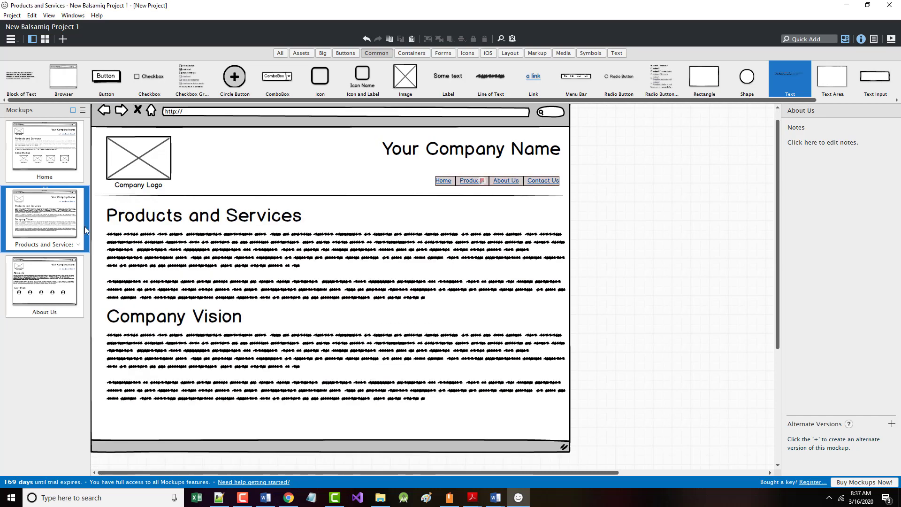
pyautogui.click(453, 186)
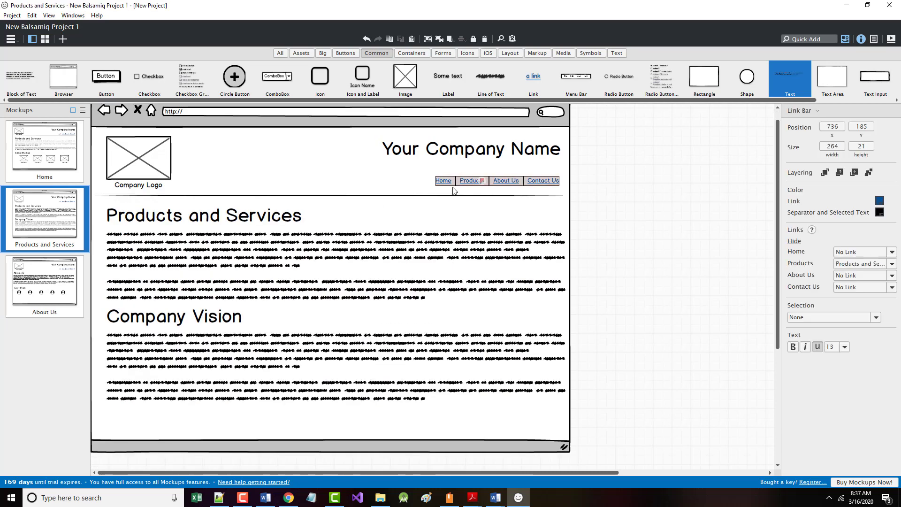
pyautogui.click(49, 161)
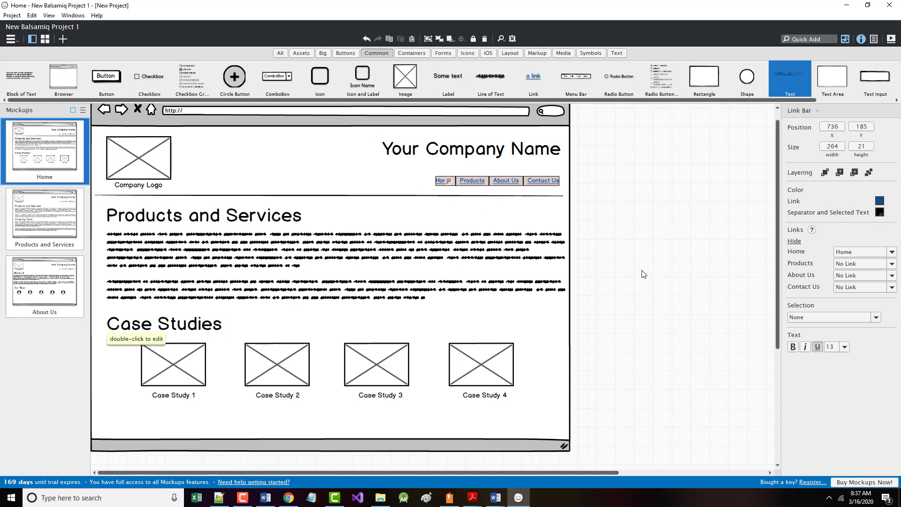
# - In the Home mockup's link bar, link Products to the Products and Services mockup and About Us to the About Us mockup
pyautogui.click(891, 264)
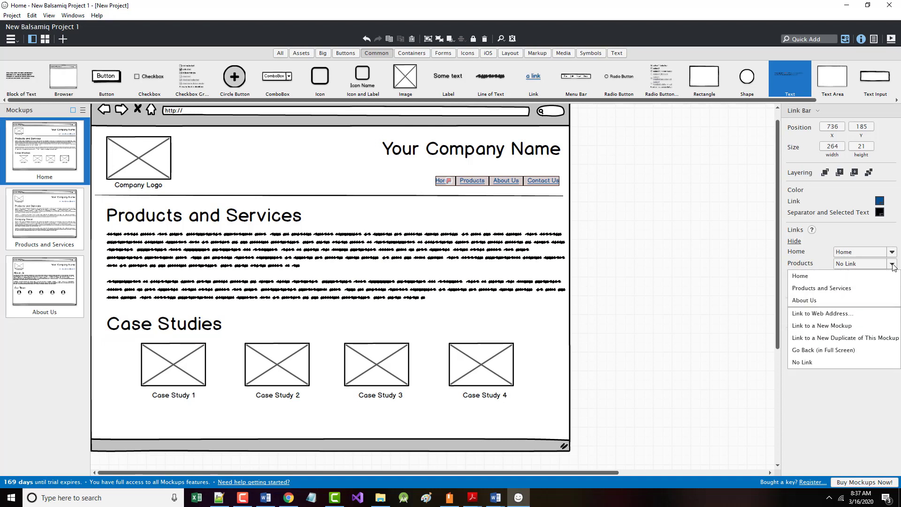
pyautogui.click(849, 288)
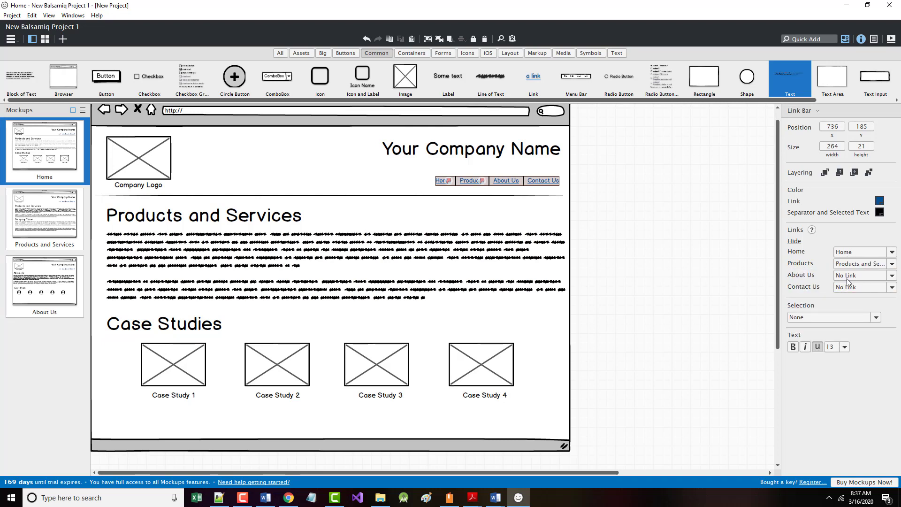
pyautogui.click(892, 276)
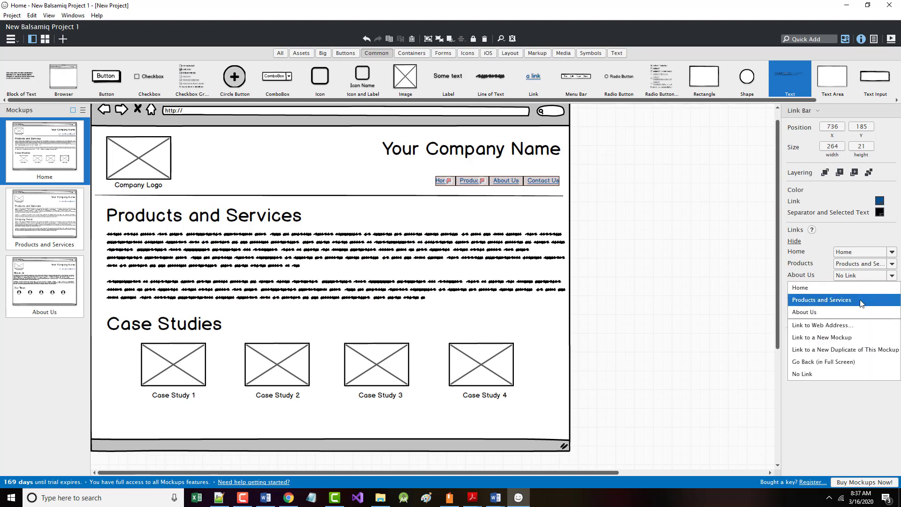
pyautogui.click(821, 312)
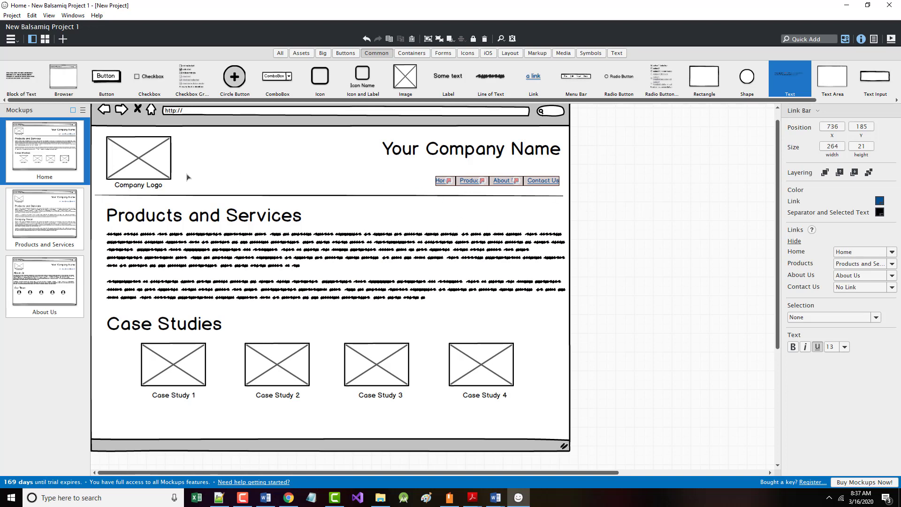
# - Check the Products and Services mockup's link bar, and set the Home entry in the Home mockup's link bar to No Link
pyautogui.click(49, 205)
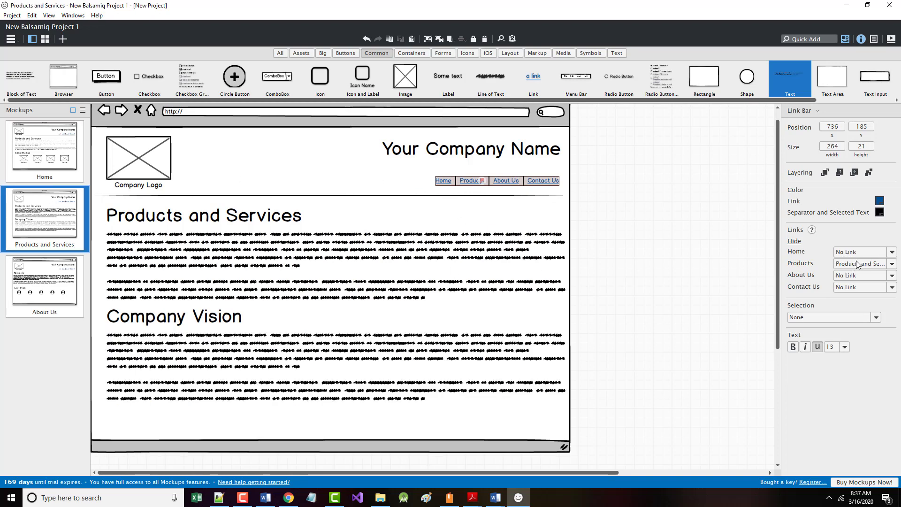
pyautogui.click(58, 181)
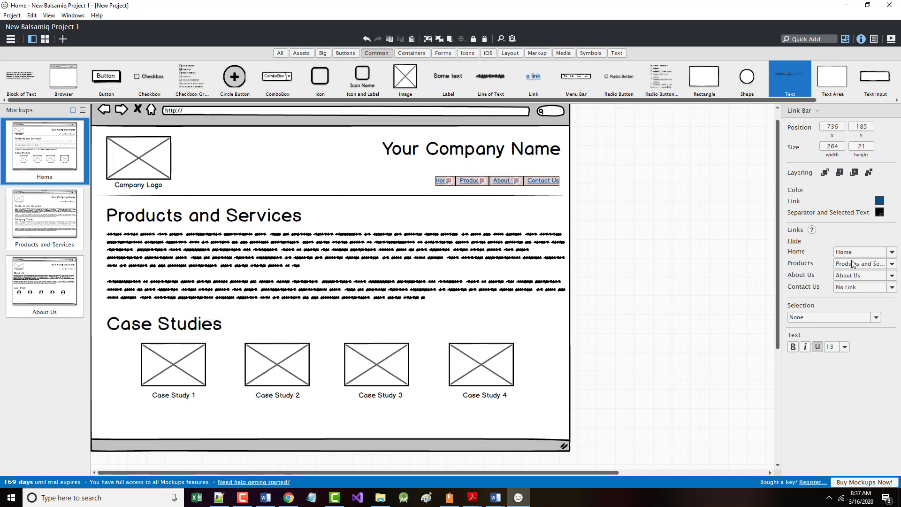
pyautogui.click(892, 253)
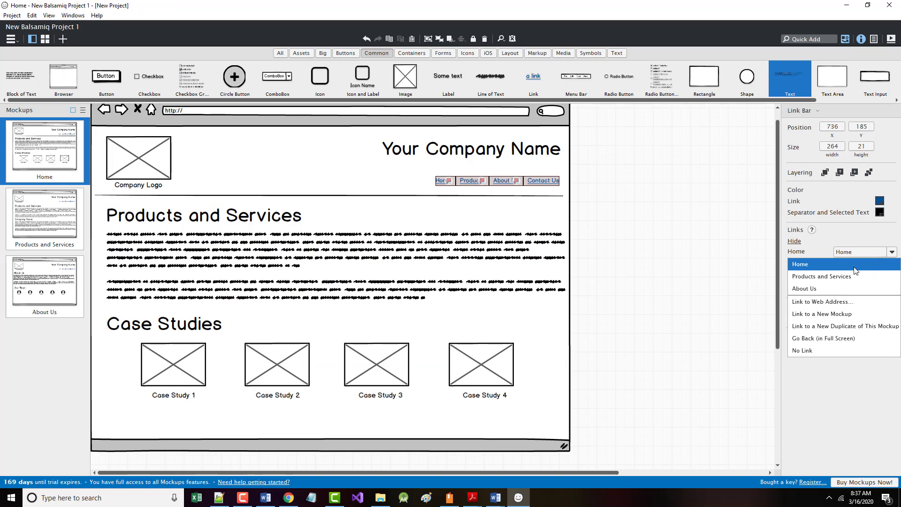
pyautogui.click(812, 350)
pyautogui.click(383, 162)
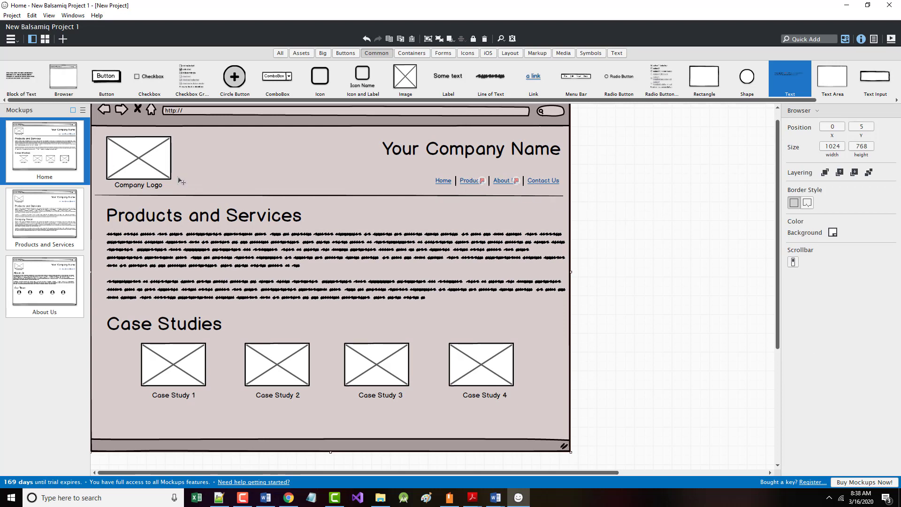
# - In the Products and Services mockup's link bar, link Home and About Us to their mockups and set Products to No Link
pyautogui.click(65, 219)
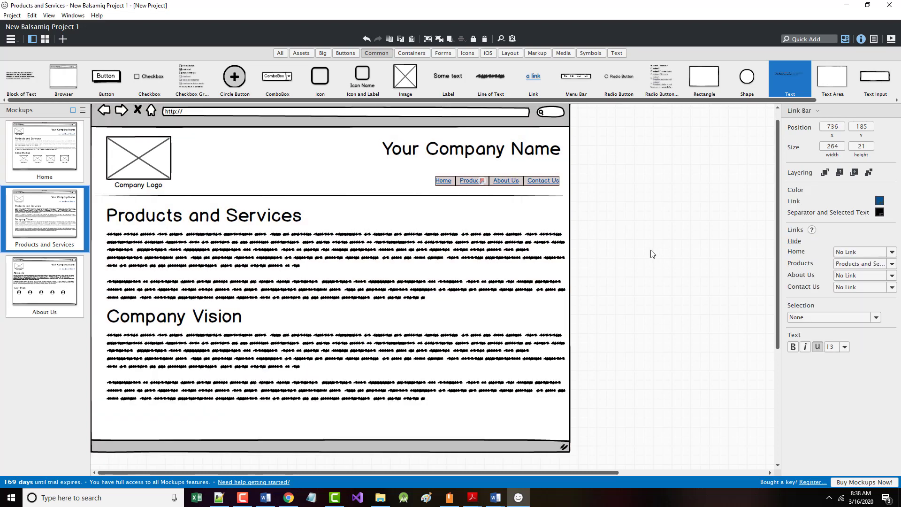
pyautogui.click(891, 254)
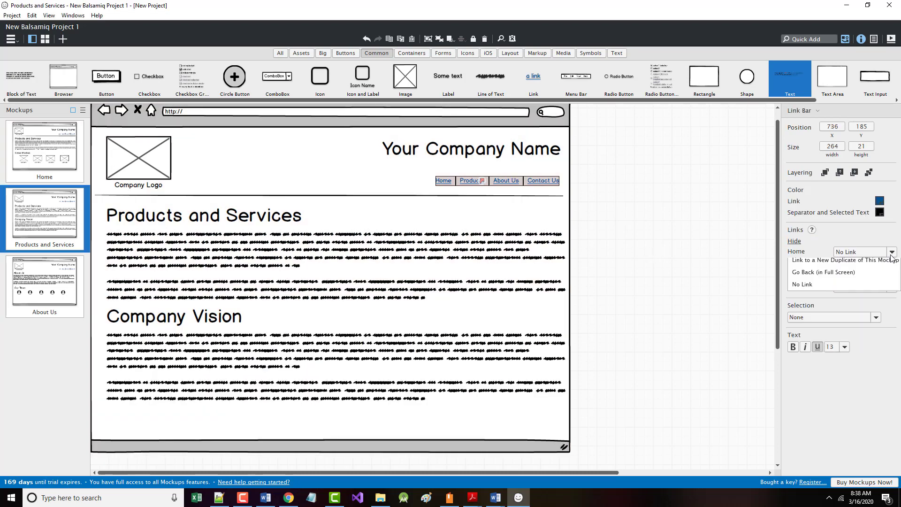
pyautogui.click(826, 265)
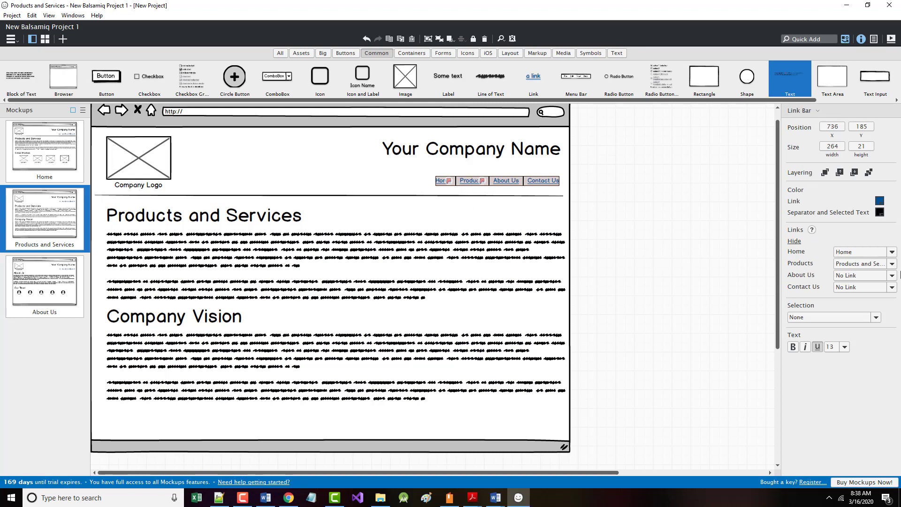
pyautogui.click(892, 265)
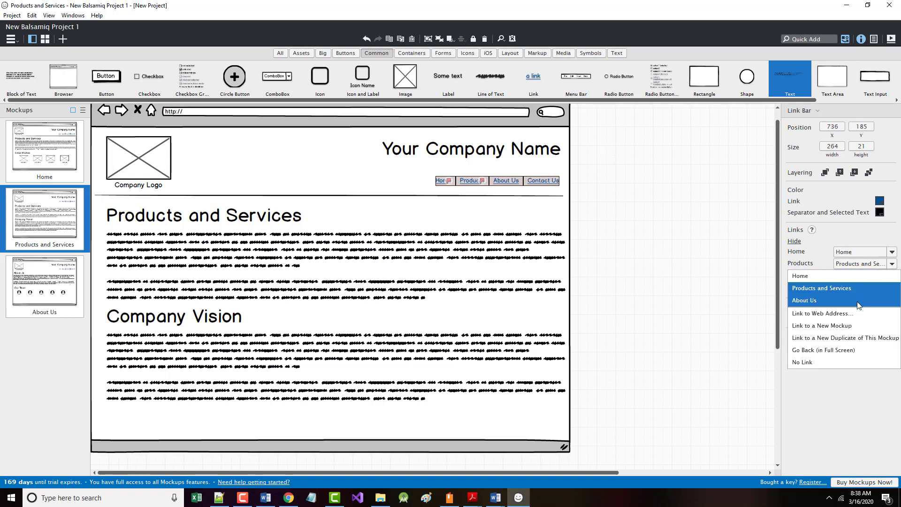
pyautogui.click(835, 359)
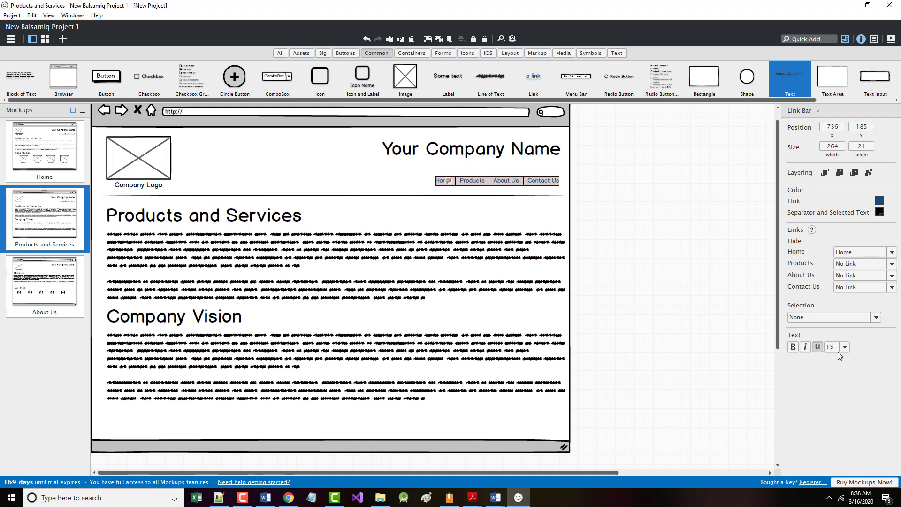
pyautogui.click(892, 277)
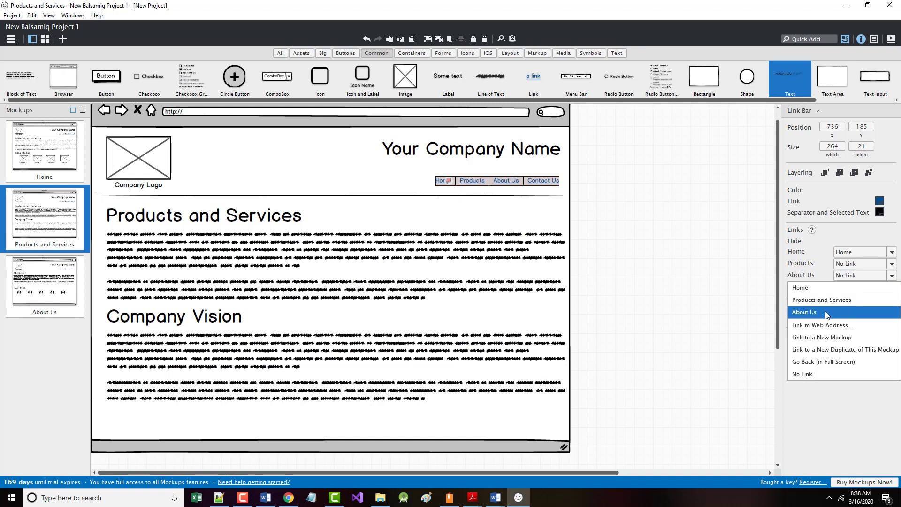
pyautogui.click(826, 312)
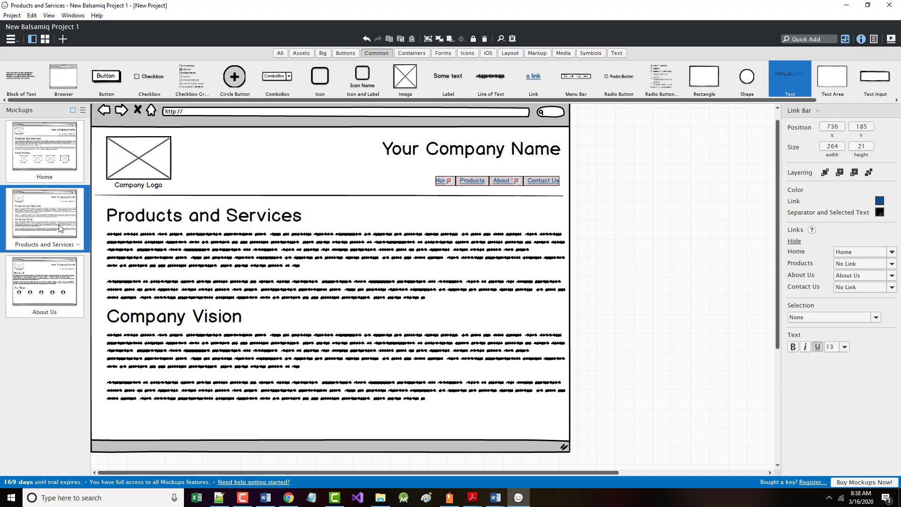
# - In the About Us mockup's link bar, link Home to the Home mockup and Products to the Products and Services mockup
pyautogui.click(48, 277)
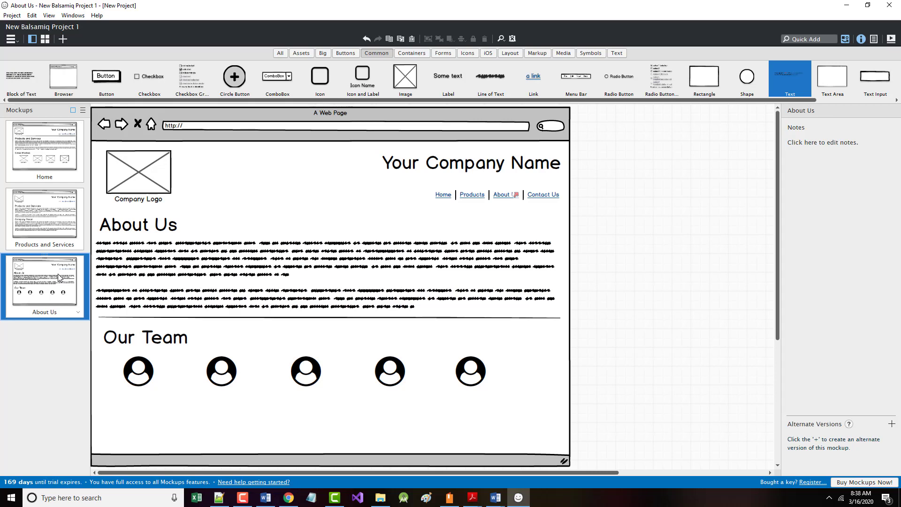
pyautogui.click(230, 232)
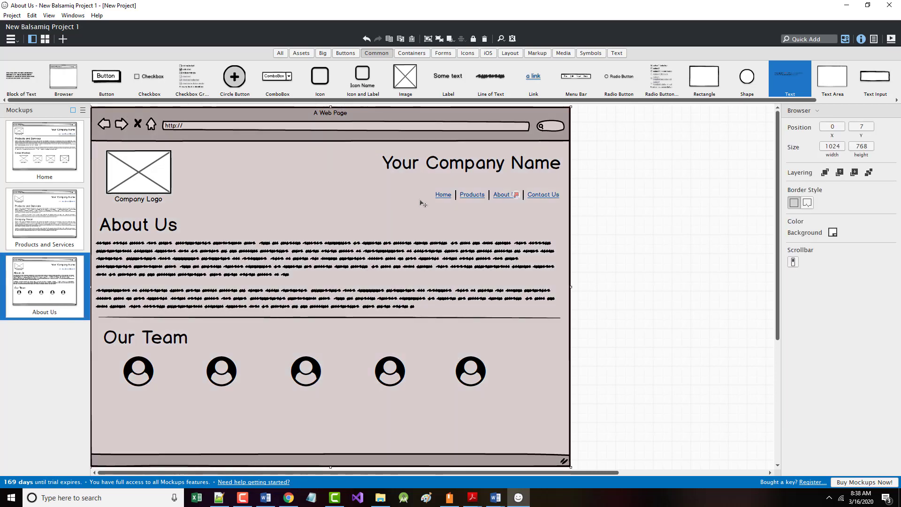
pyautogui.click(487, 197)
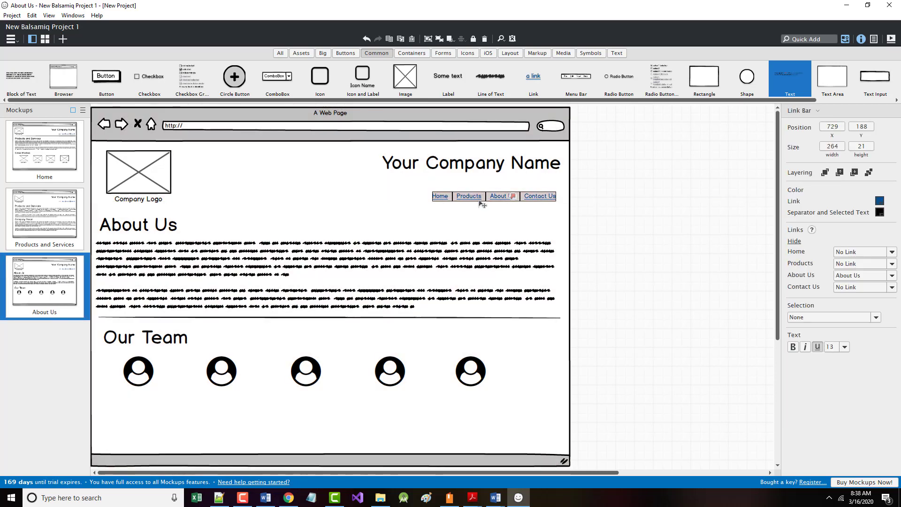
pyautogui.moveTo(481, 203); pyautogui.dragTo(485, 202)
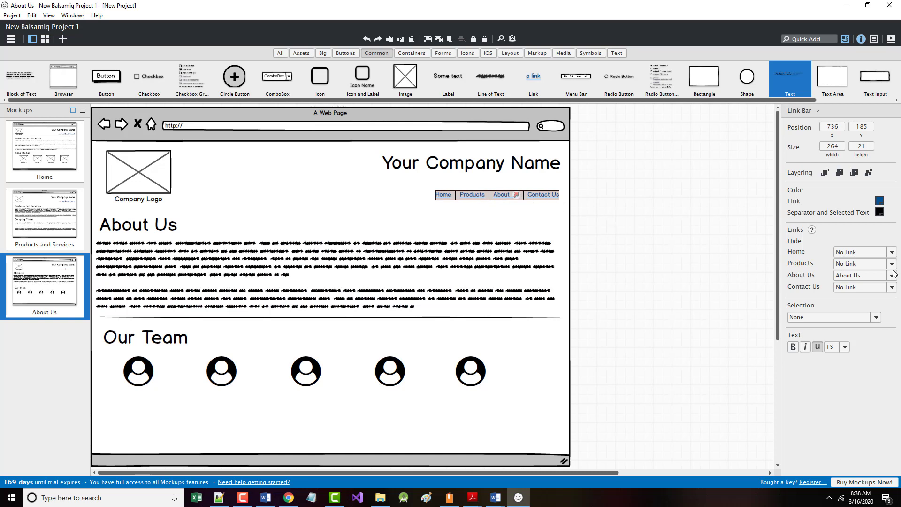
pyautogui.click(891, 252)
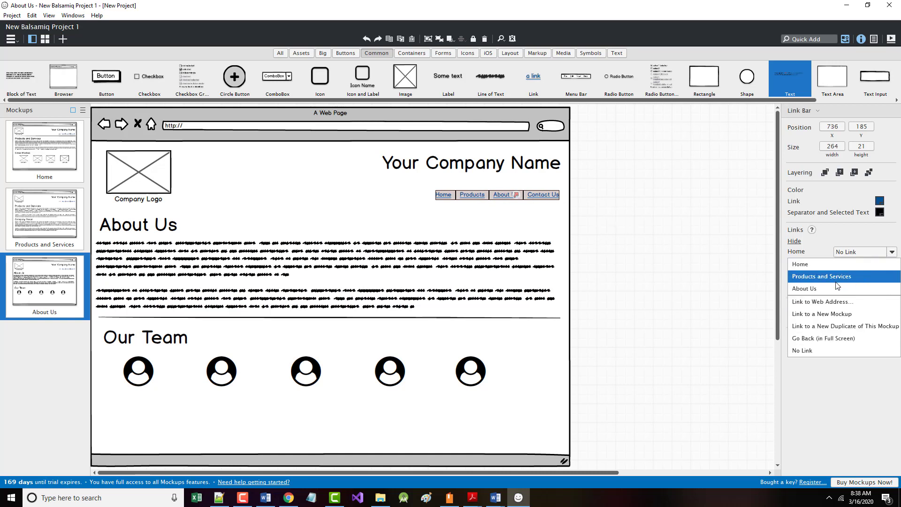
pyautogui.click(855, 265)
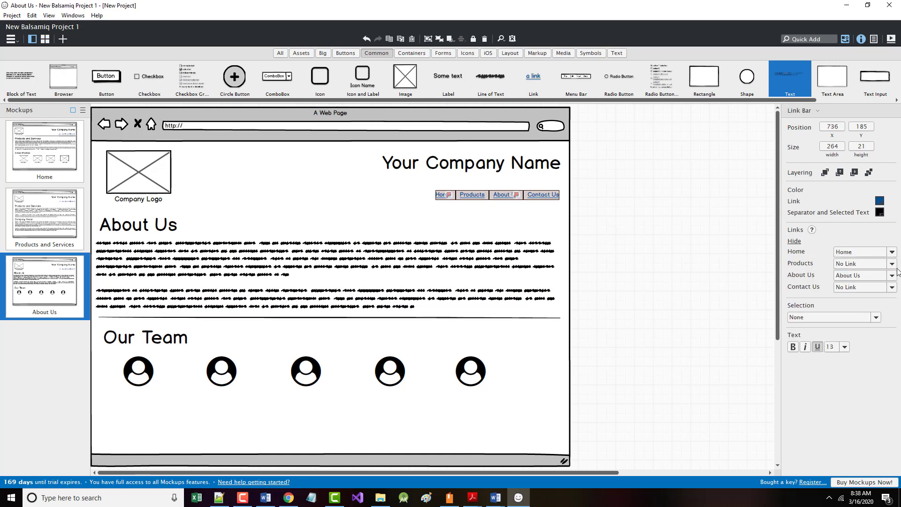
pyautogui.click(892, 264)
pyautogui.click(855, 290)
# - Set the About Us entry in the About Us mockup's link bar to No Link
pyautogui.click(892, 276)
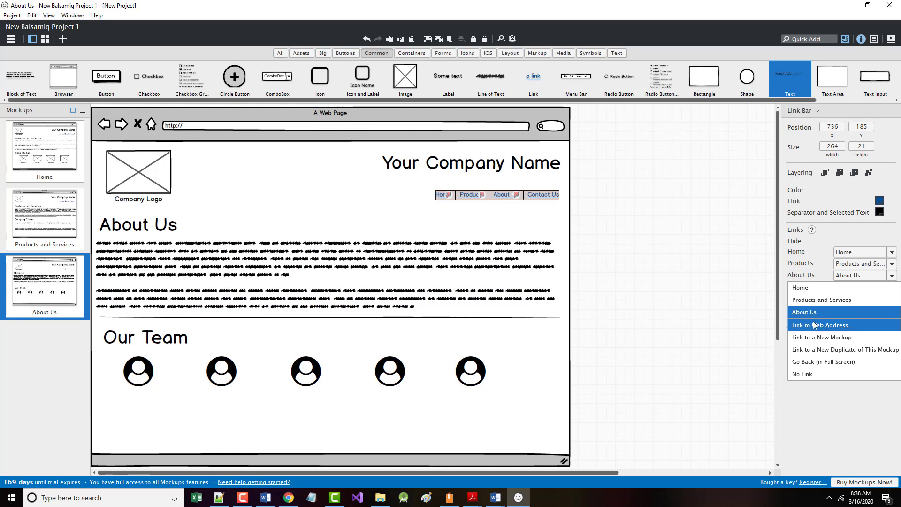
pyautogui.click(803, 374)
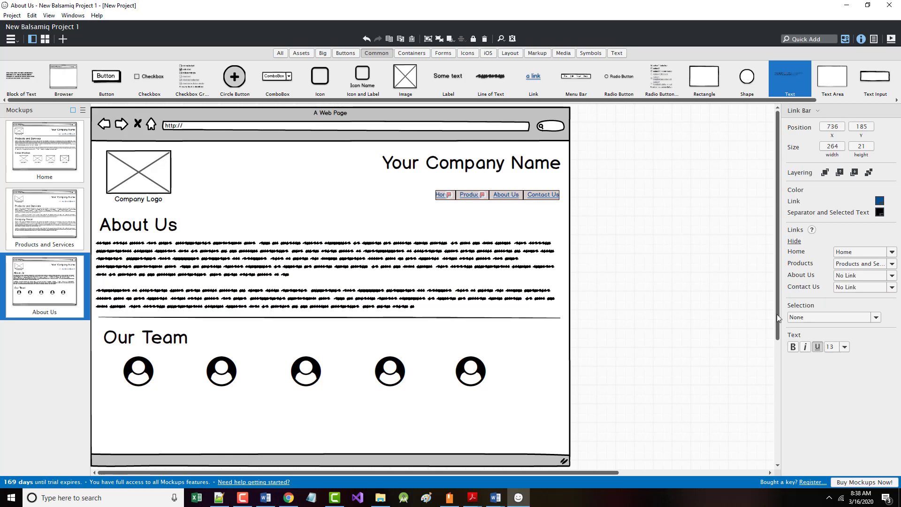
pyautogui.click(343, 208)
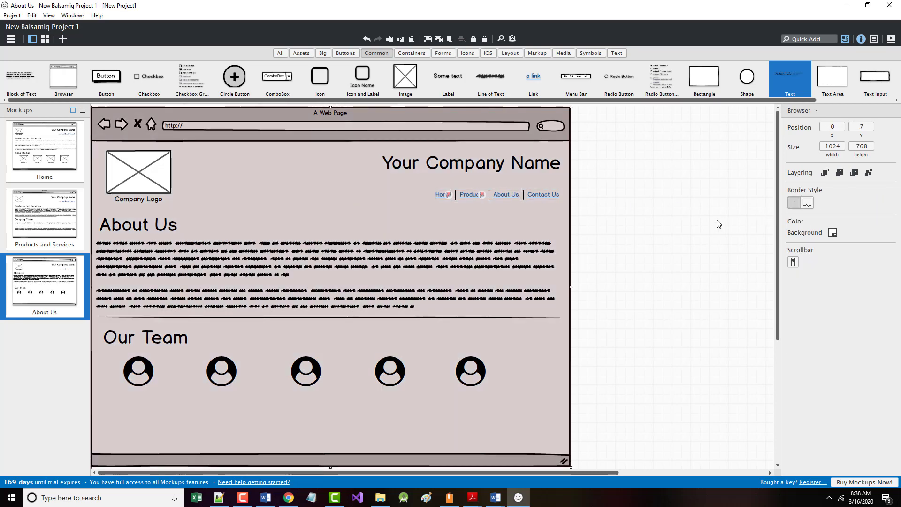
# - Preview the About Us mockup in full screen, try the Products, About Us and Home links between pages, and exit the preview
pyautogui.click(891, 39)
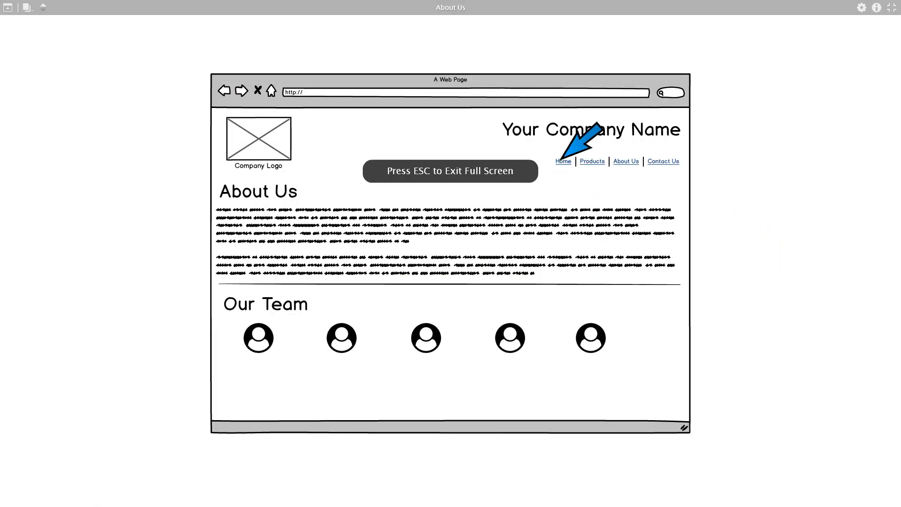
pyautogui.click(591, 161)
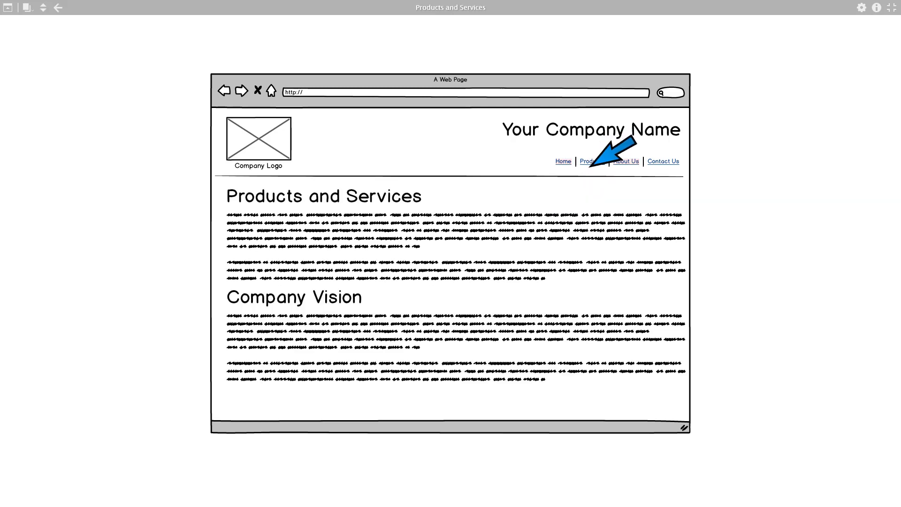
pyautogui.click(628, 162)
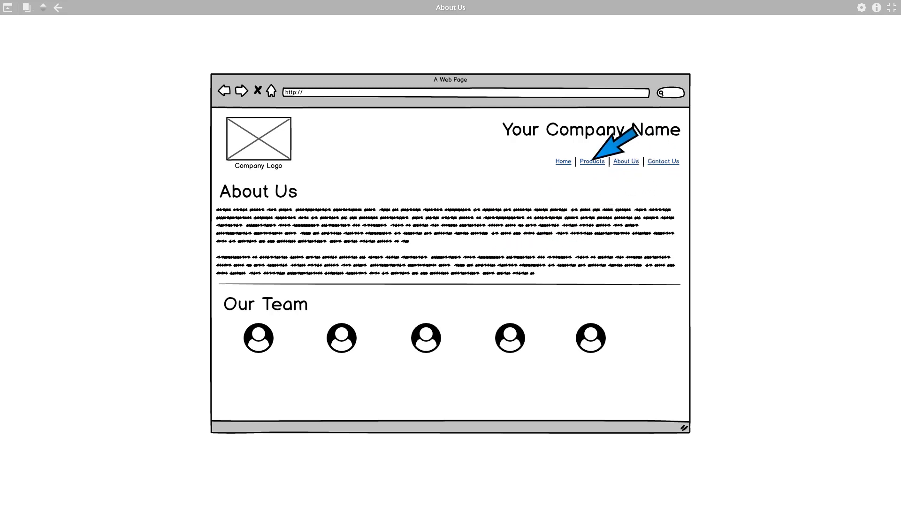
pyautogui.click(591, 161)
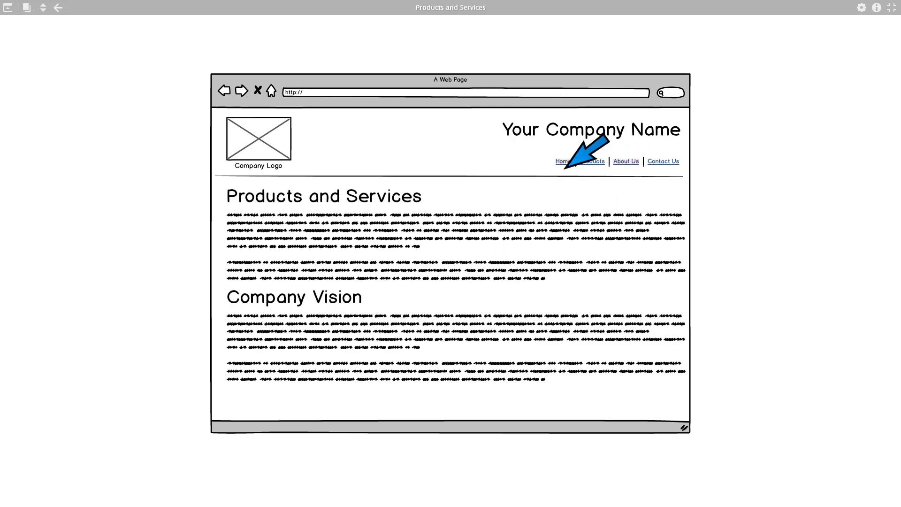
pyautogui.click(562, 162)
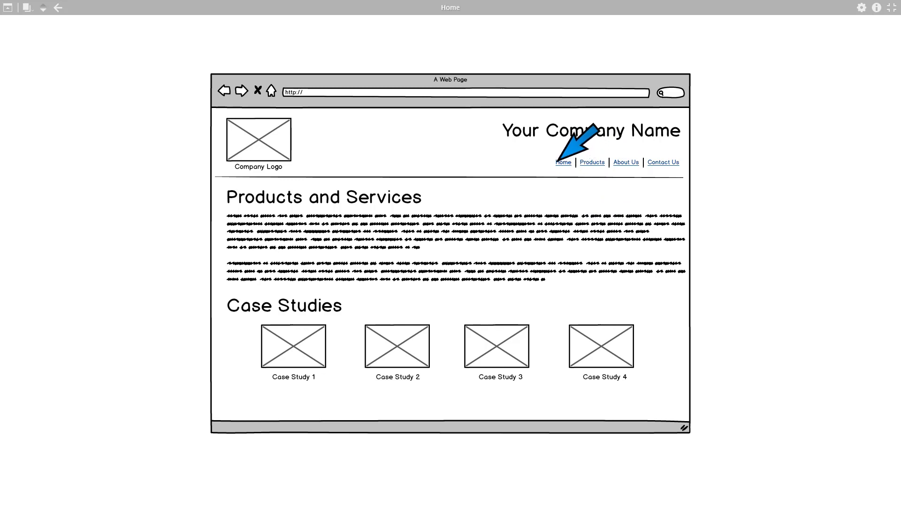
pyautogui.click(562, 162)
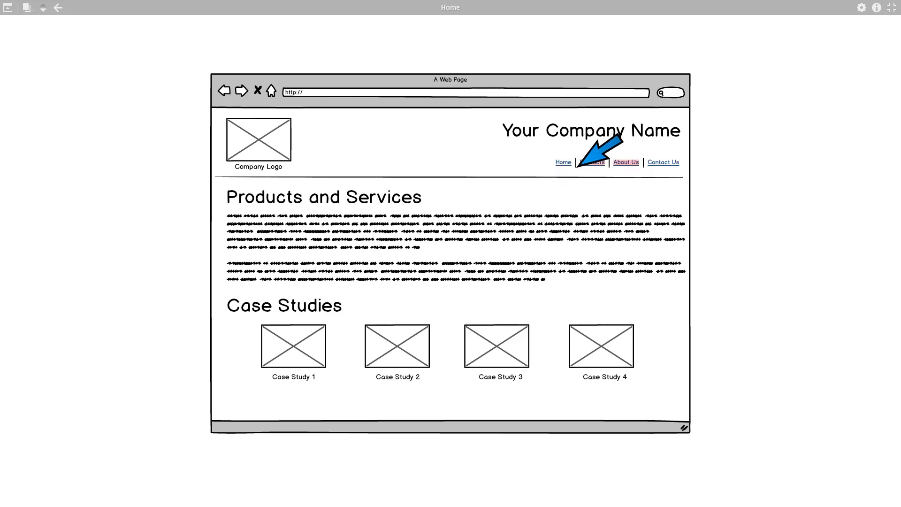
pyautogui.press('Escape')
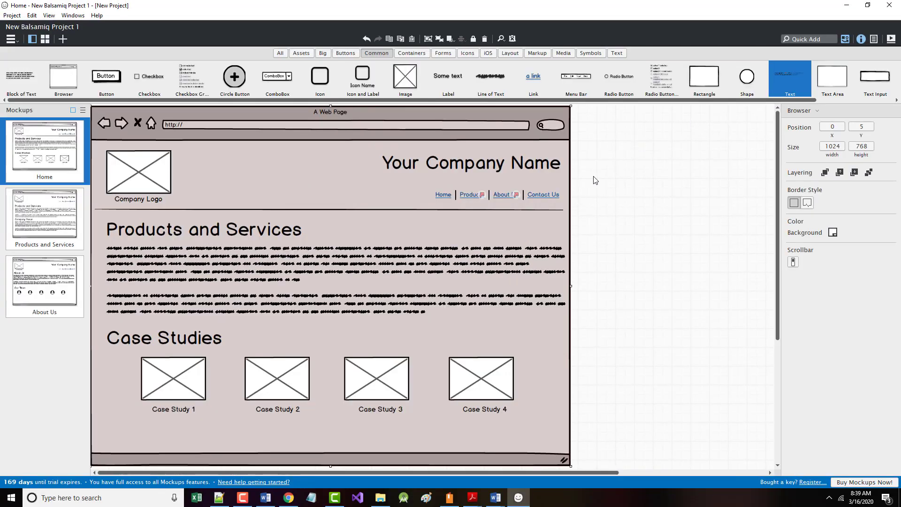
# - Compare the link bar targets of the Home mockup with those of the Products and Services mockup
pyautogui.click(643, 224)
pyautogui.click(540, 227)
pyautogui.click(476, 199)
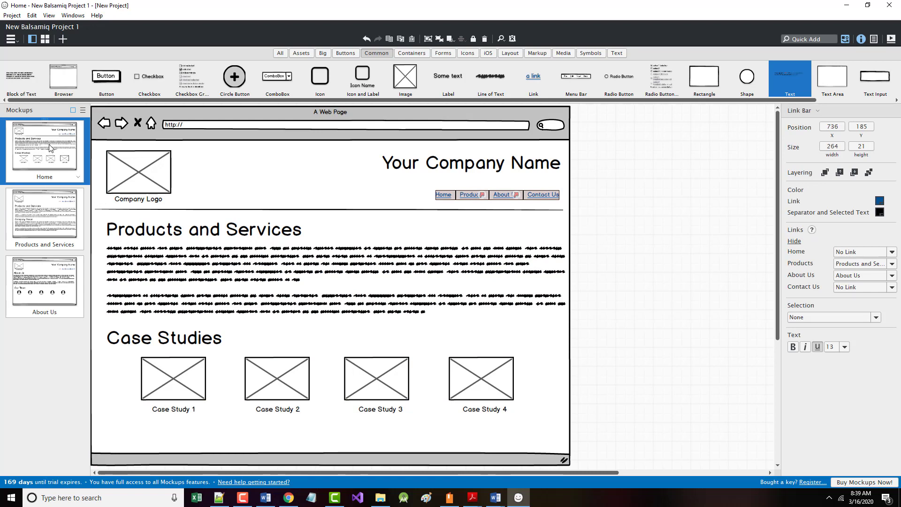
pyautogui.click(35, 202)
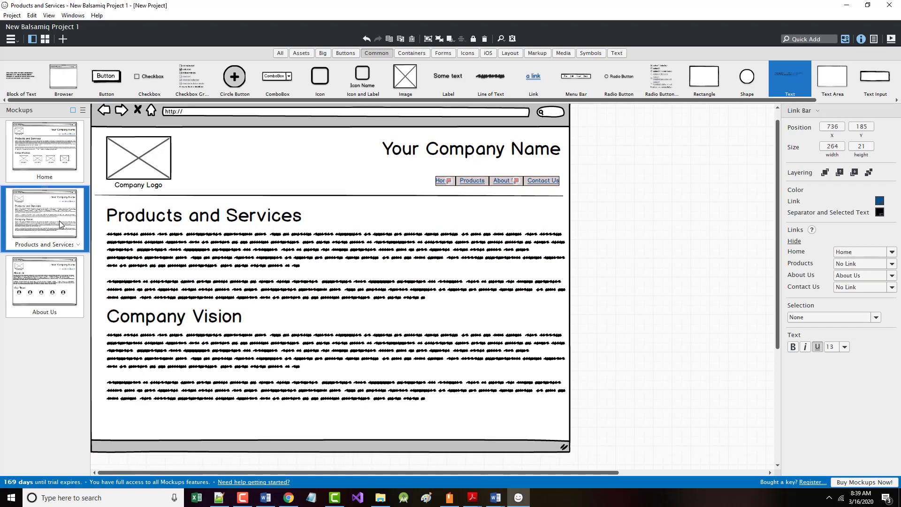
pyautogui.click(56, 150)
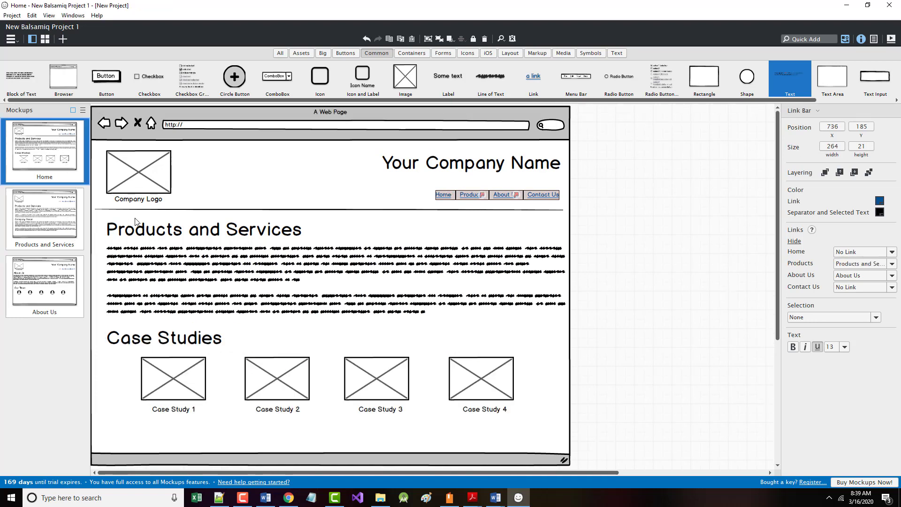
pyautogui.click(51, 225)
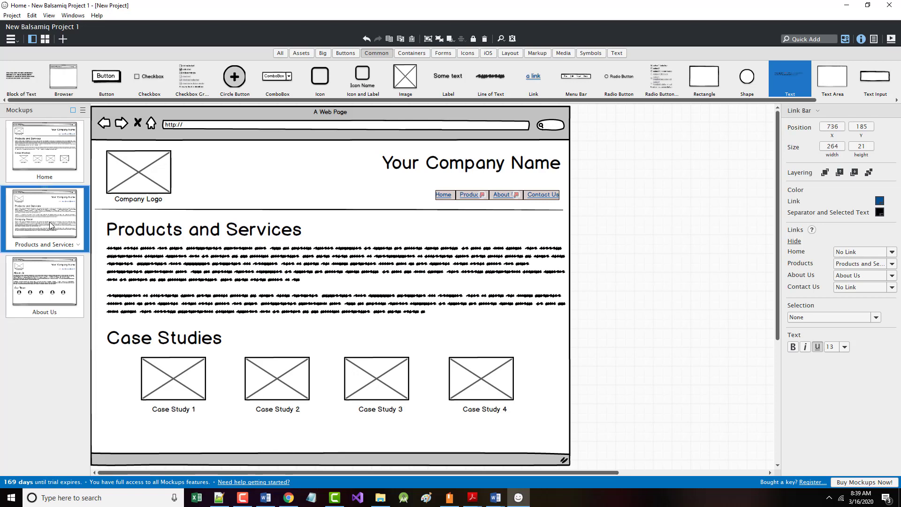
# - Review the About Us, Home, and Products and Services mockups to check their page content and link bars
pyautogui.click(49, 285)
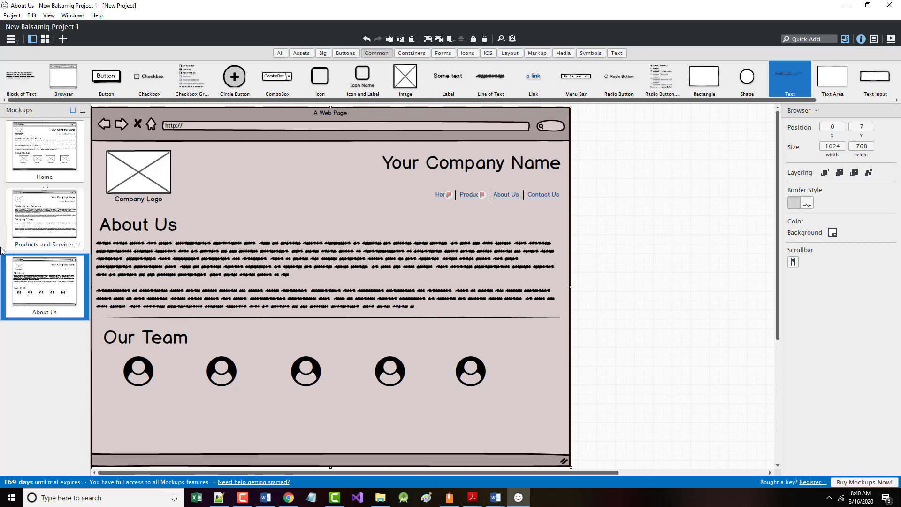
pyautogui.click(43, 155)
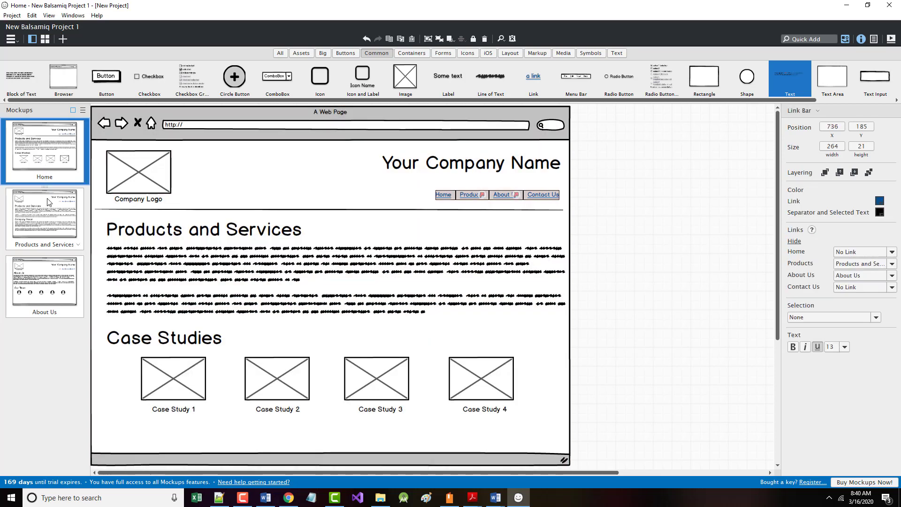
pyautogui.click(42, 222)
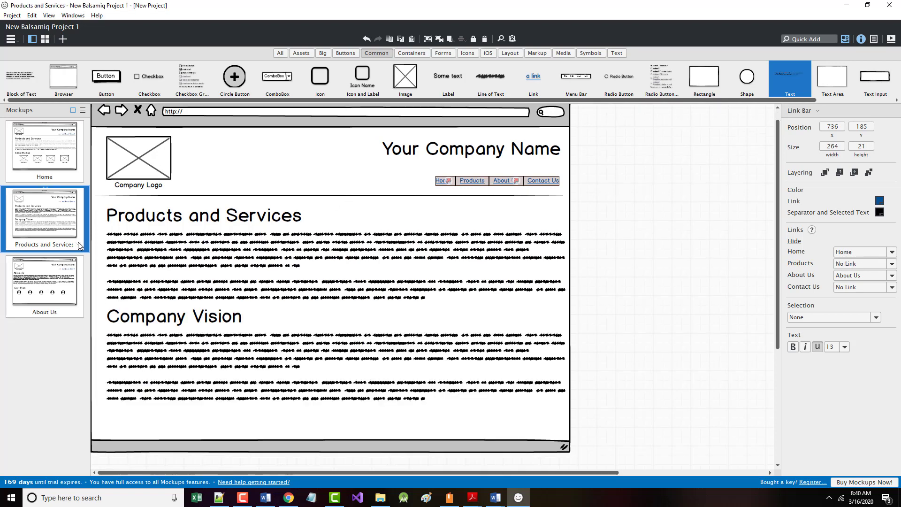
pyautogui.rightClick(39, 246)
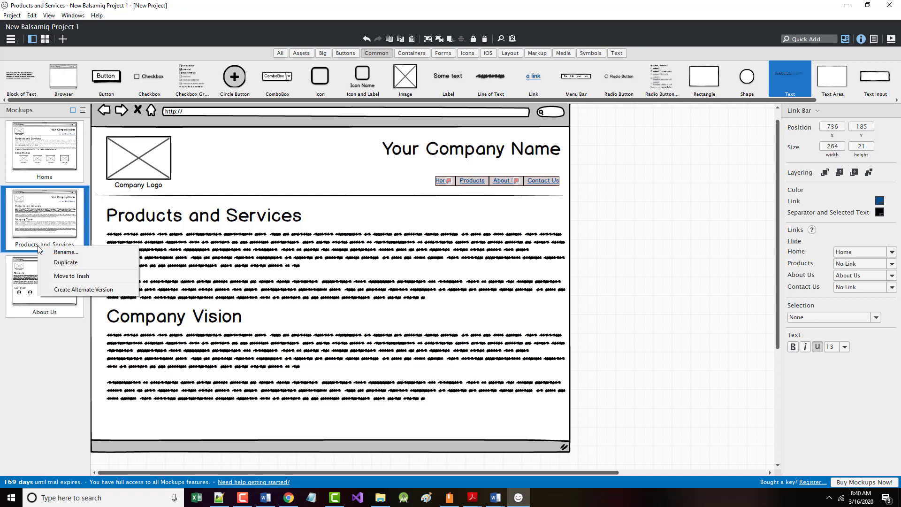
pyautogui.click(65, 252)
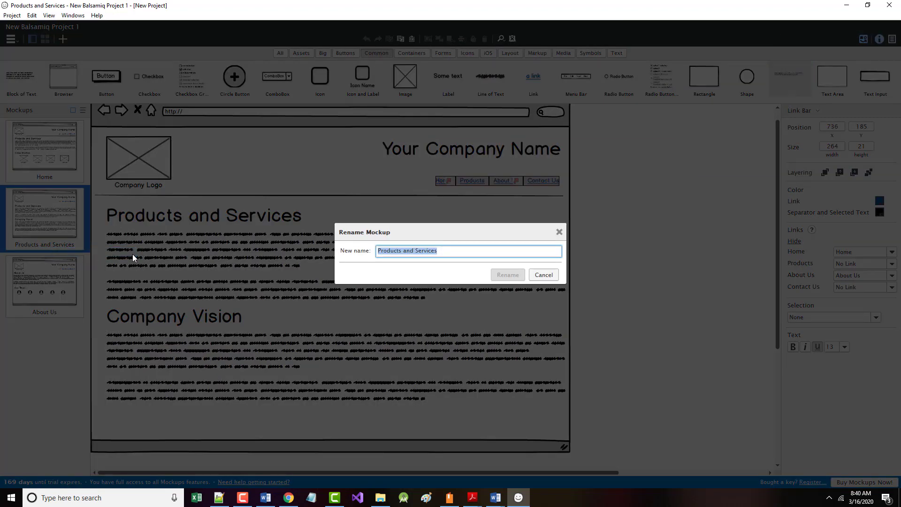
pyautogui.click(542, 275)
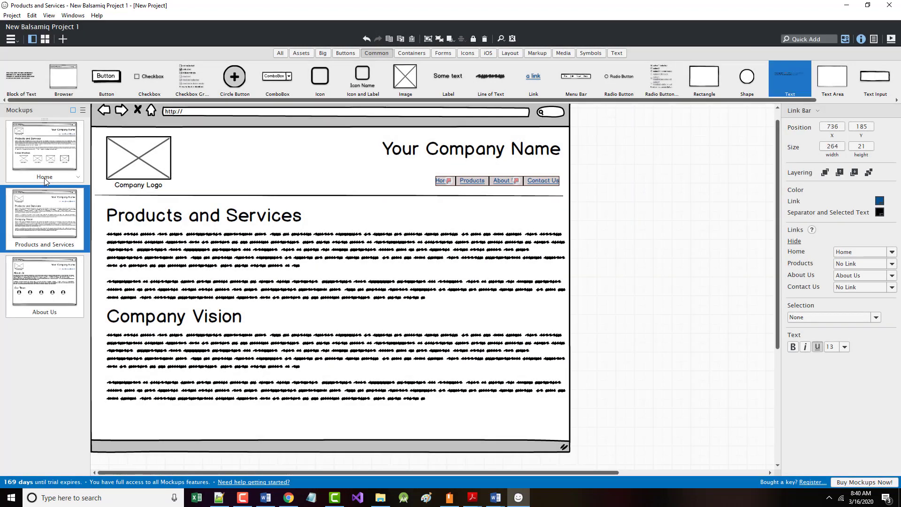
# - Rename the Home mockup containing the Case Studies section to P and S
pyautogui.rightClick(45, 179)
pyautogui.click(77, 187)
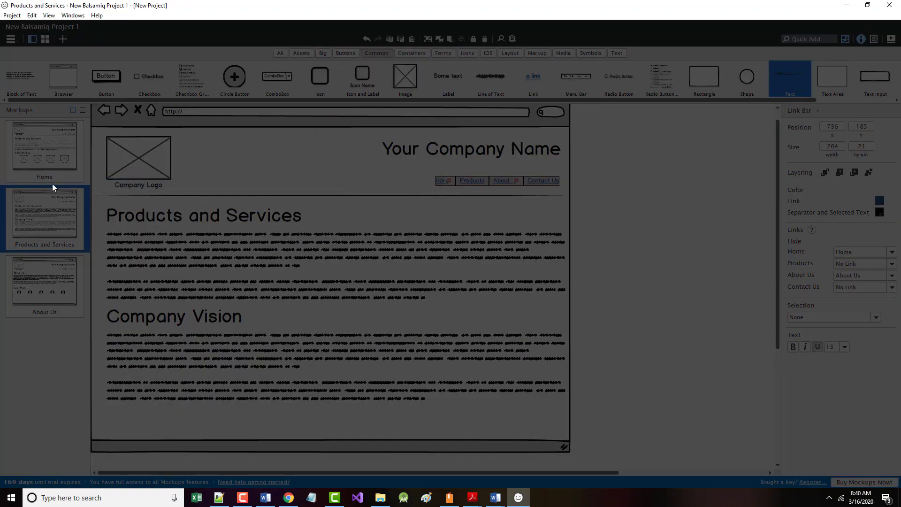
pyautogui.write('P')
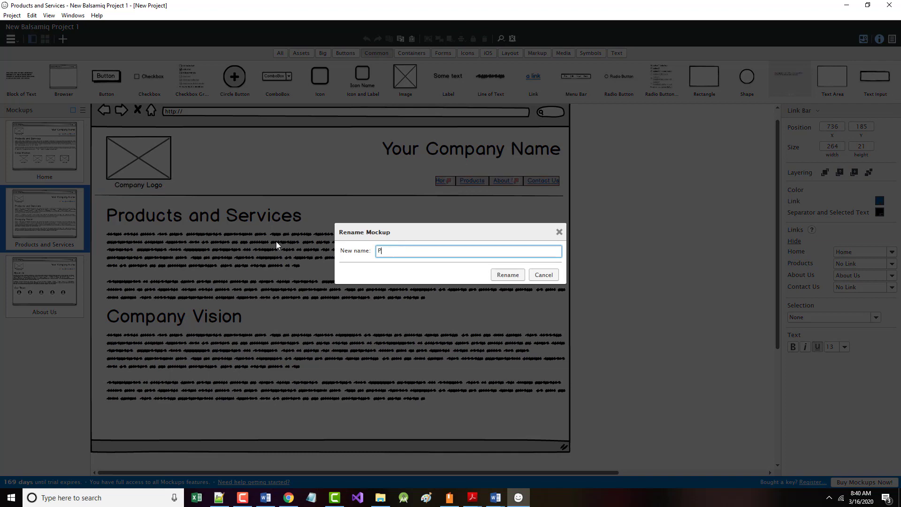
pyautogui.write(' and S')
pyautogui.click(507, 275)
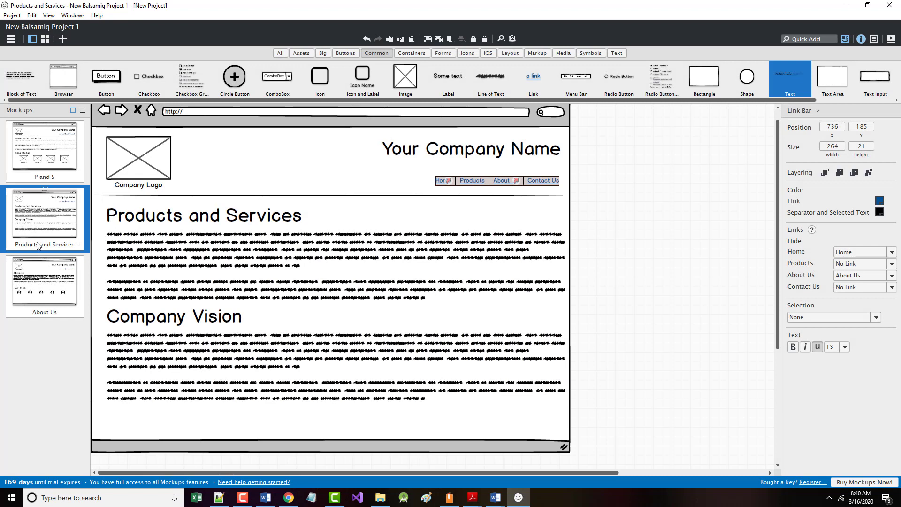
# - Rename the Products and Services mockup containing the Company Vision section to Home
pyautogui.rightClick(38, 245)
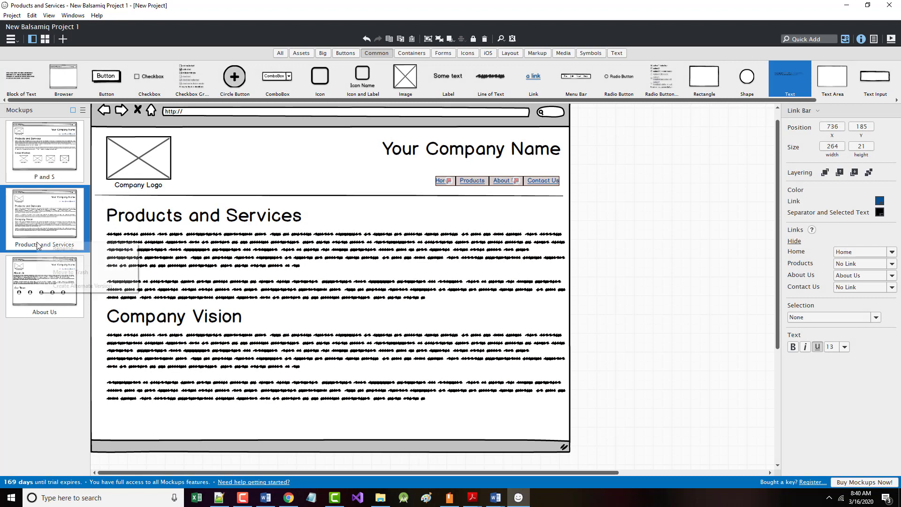
pyautogui.click(75, 248)
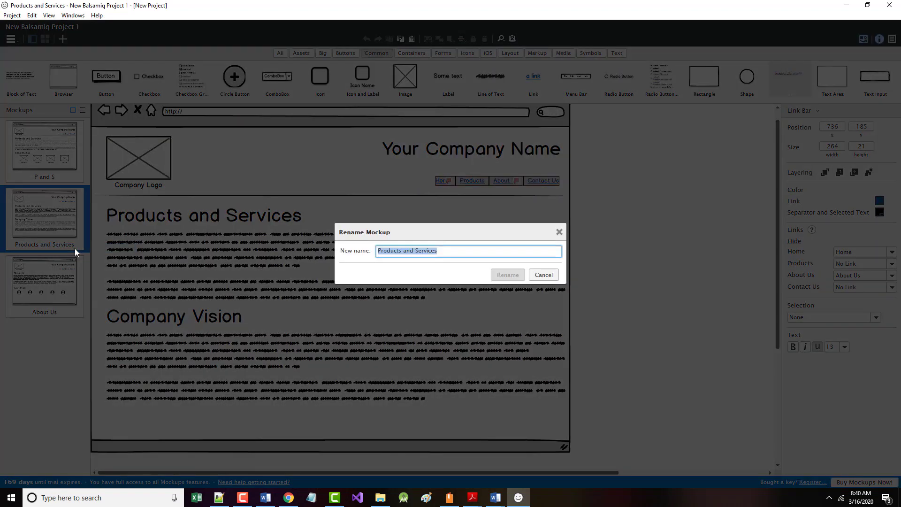
pyautogui.write('Home')
pyautogui.press('Return')
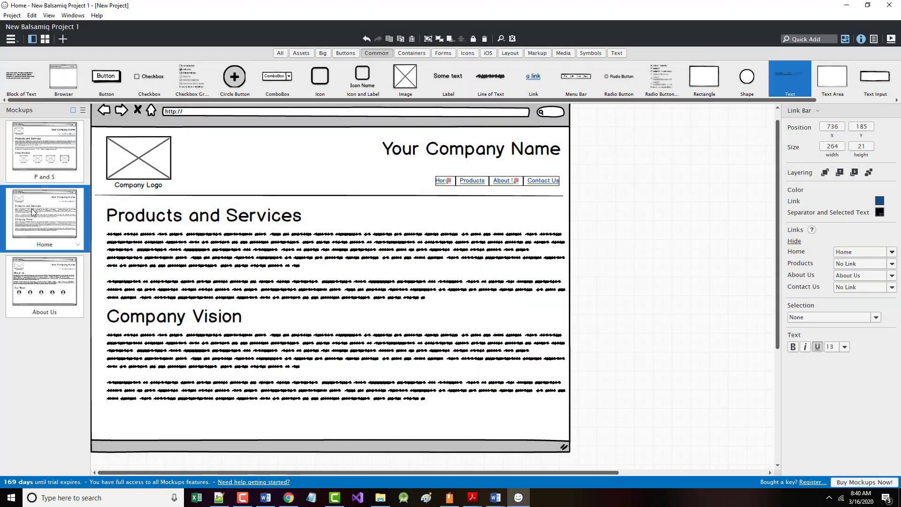
# - Rename the P and S mockup to Products and Services and order it directly below the Home mockup in the mockup list
pyautogui.rightClick(41, 178)
pyautogui.click(66, 185)
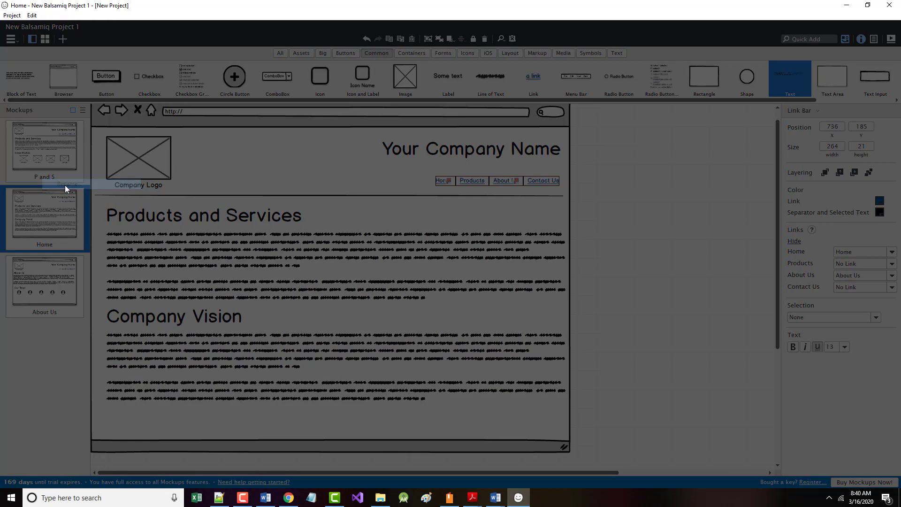
pyautogui.write('Products an')
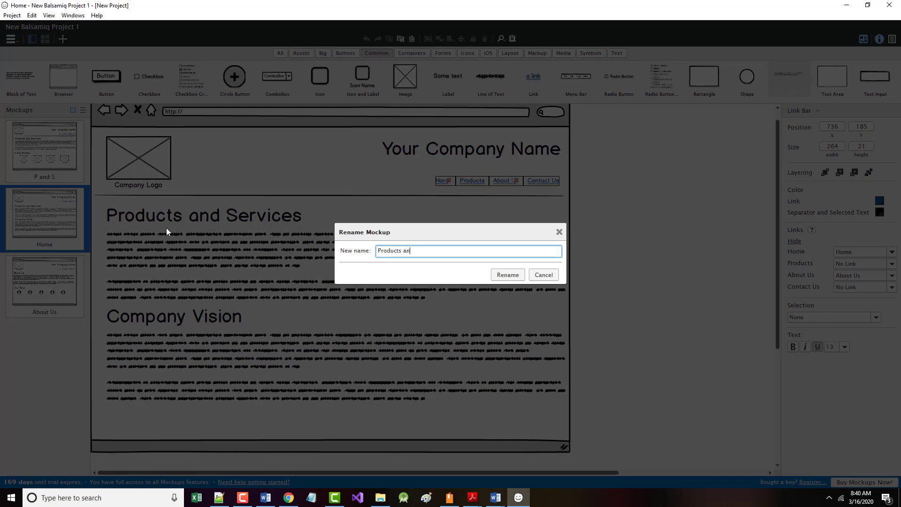
pyautogui.write('d Services')
pyautogui.press('Return')
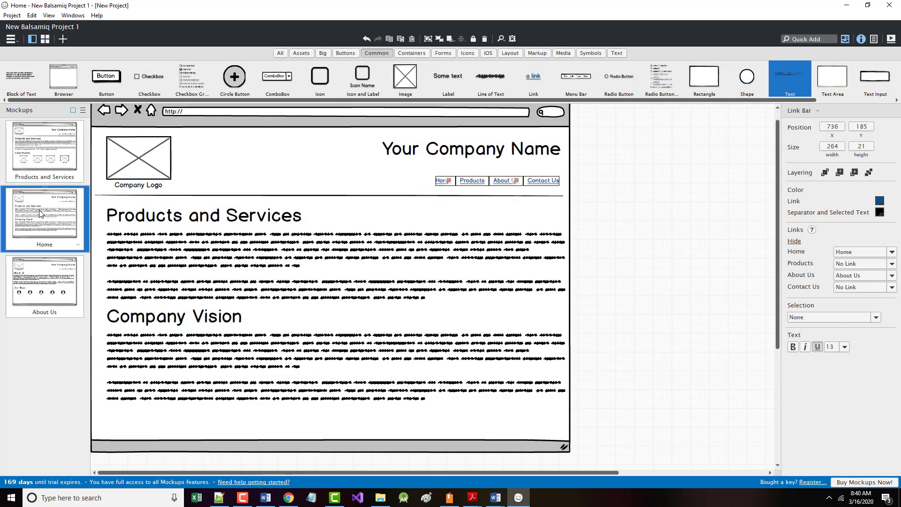
pyautogui.moveTo(41, 213); pyautogui.dragTo(36, 97)
pyautogui.moveTo(43, 157); pyautogui.dragTo(41, 245)
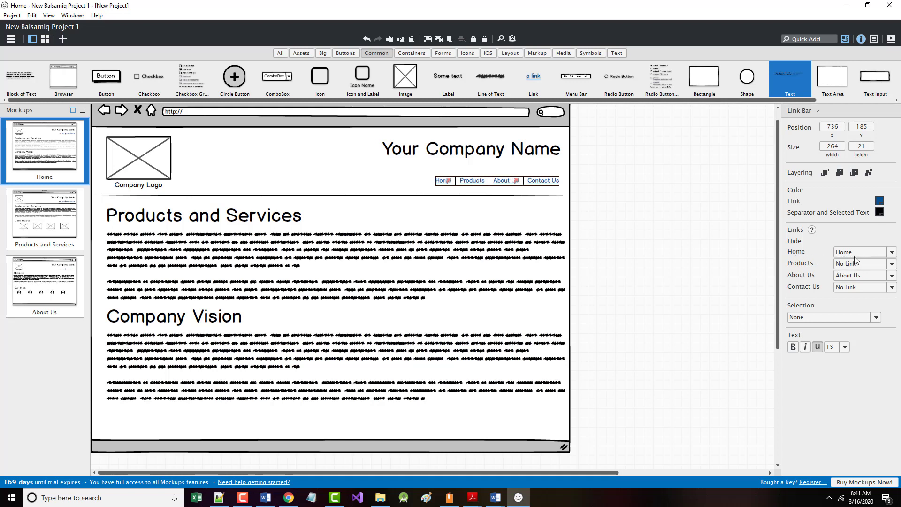
# - In the Home mockup's link bar, set Home to No Link and link Products to the Products and Services mockup
pyautogui.click(891, 252)
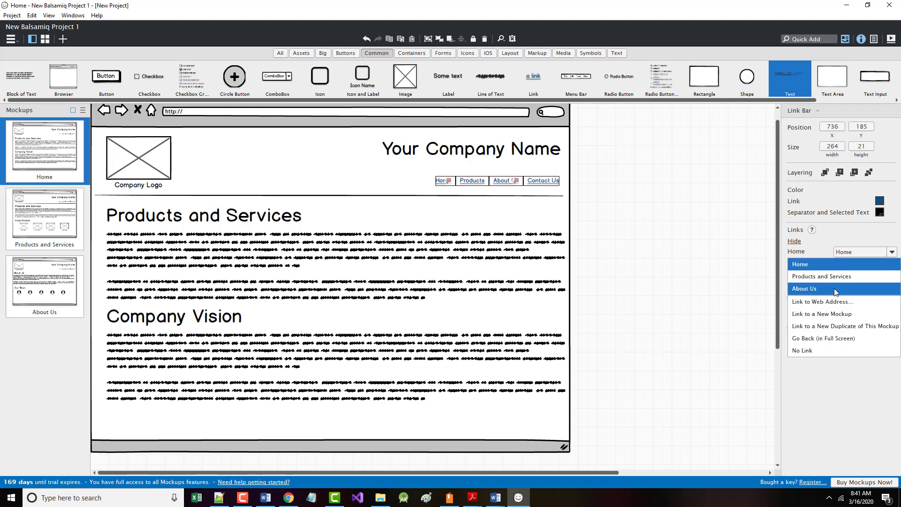
pyautogui.click(814, 350)
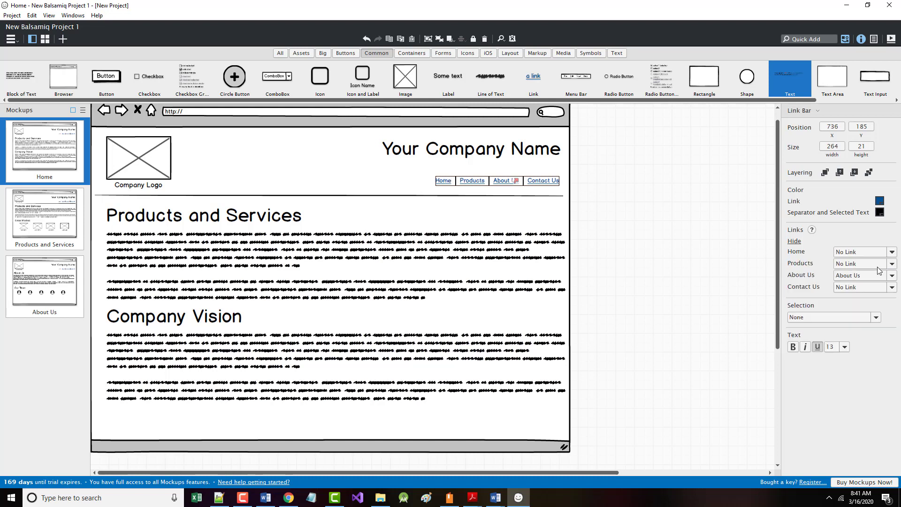
pyautogui.click(889, 266)
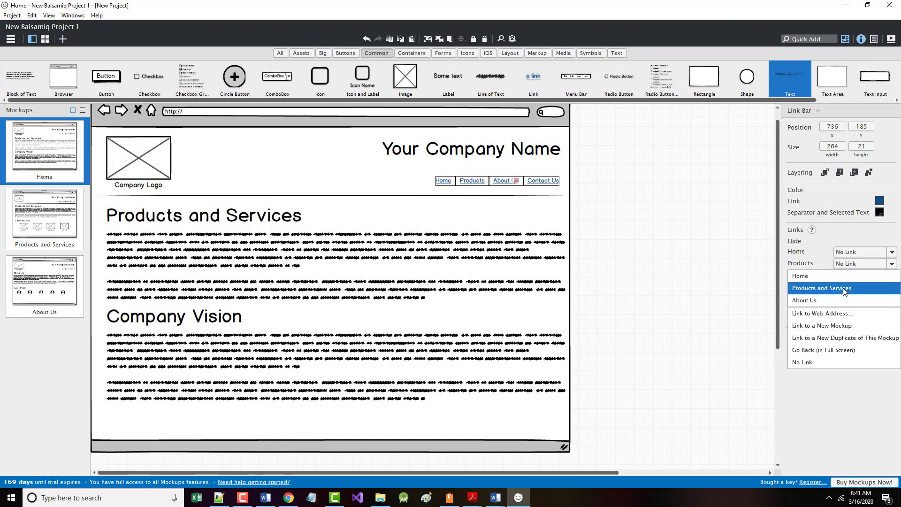
pyautogui.click(849, 290)
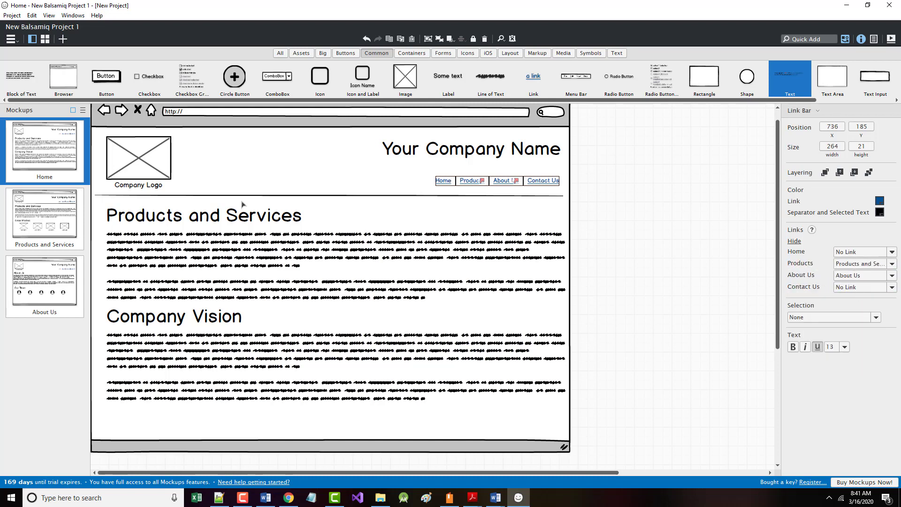
# - In the Products and Services mockup's link bar, link Home to the Home mockup and set Products to No Link
pyautogui.click(45, 215)
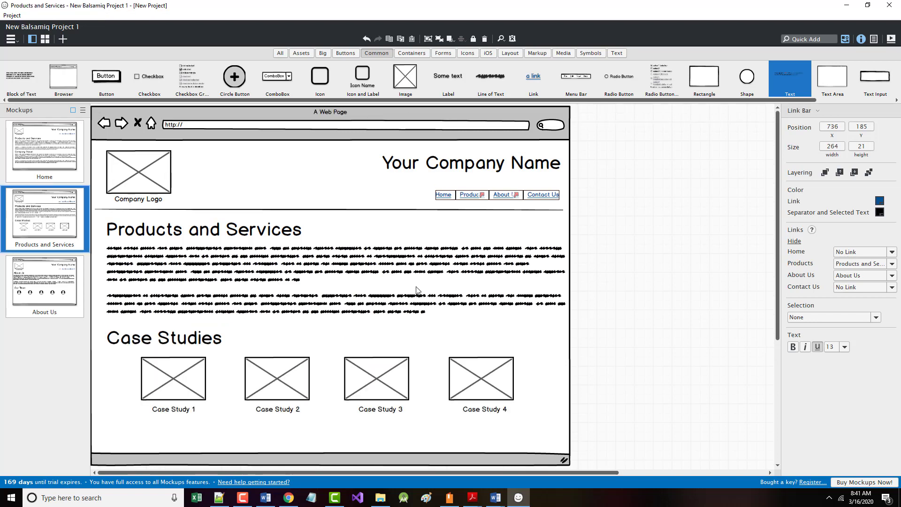
pyautogui.click(890, 252)
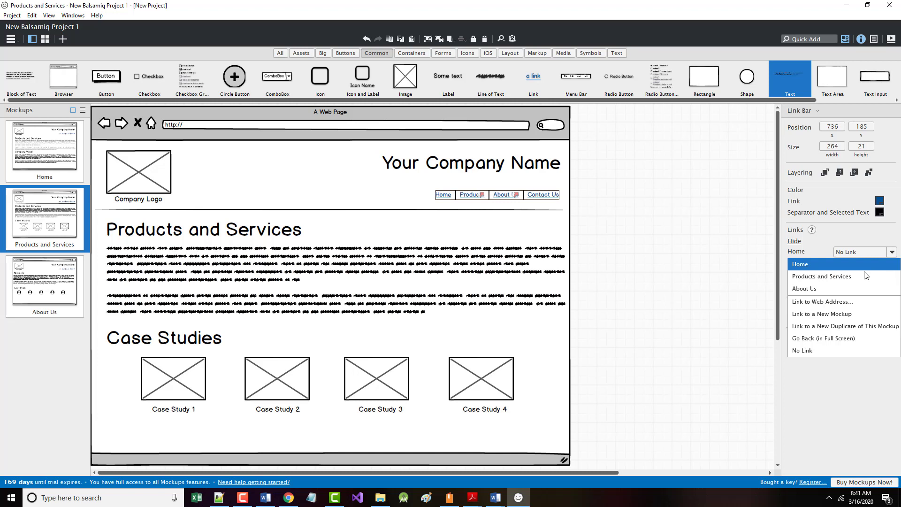
pyautogui.click(840, 264)
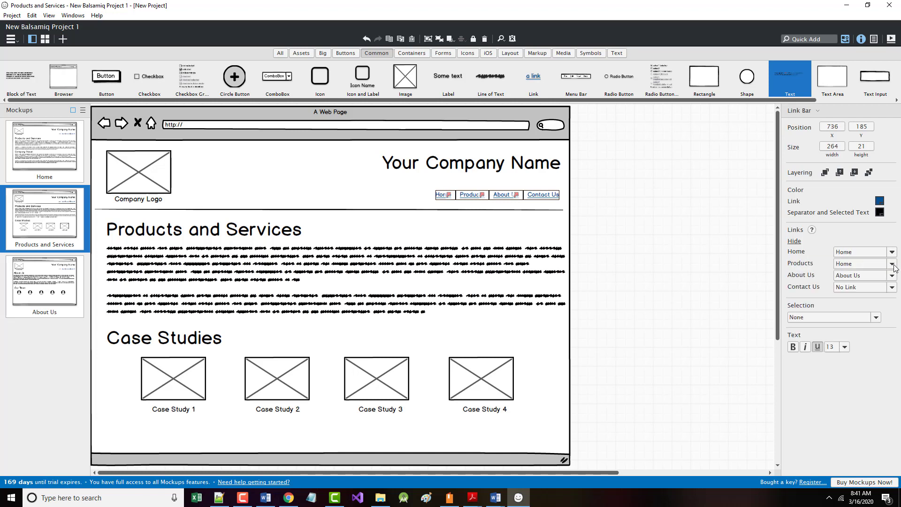
pyautogui.click(892, 265)
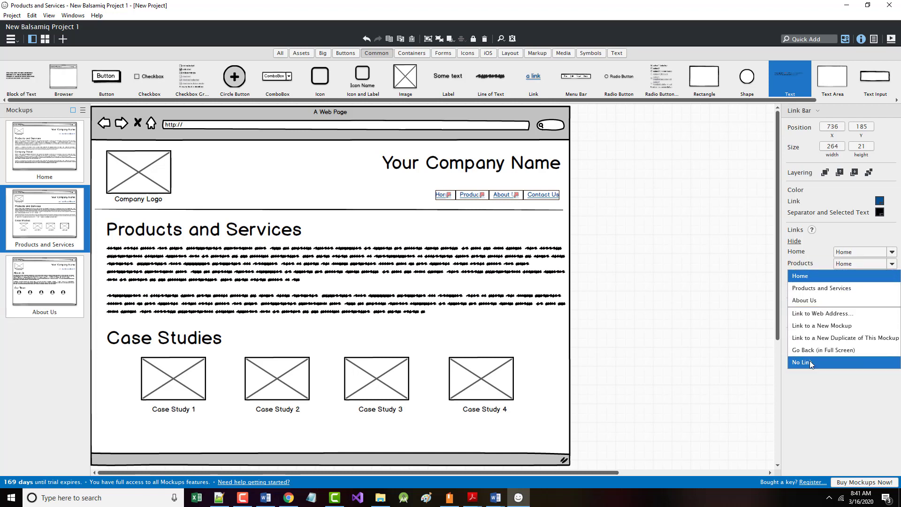
pyautogui.press('Return')
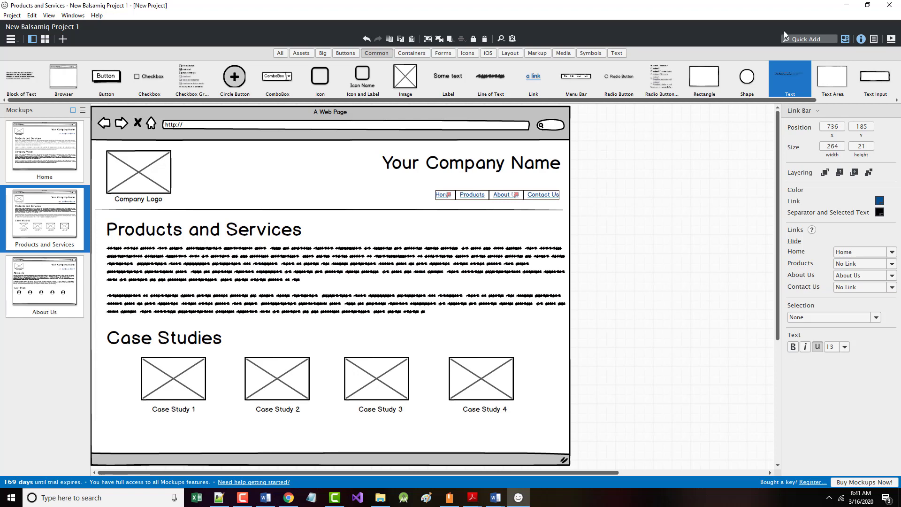
# - Preview the Products and Services mockup in full screen, try the Home, Products and About Us links between pages, and exit the preview
pyautogui.click(891, 39)
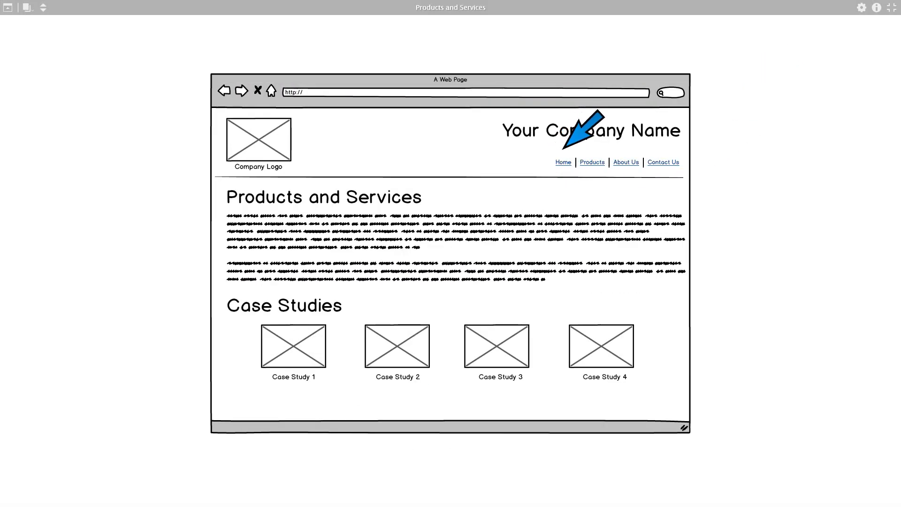
pyautogui.click(563, 162)
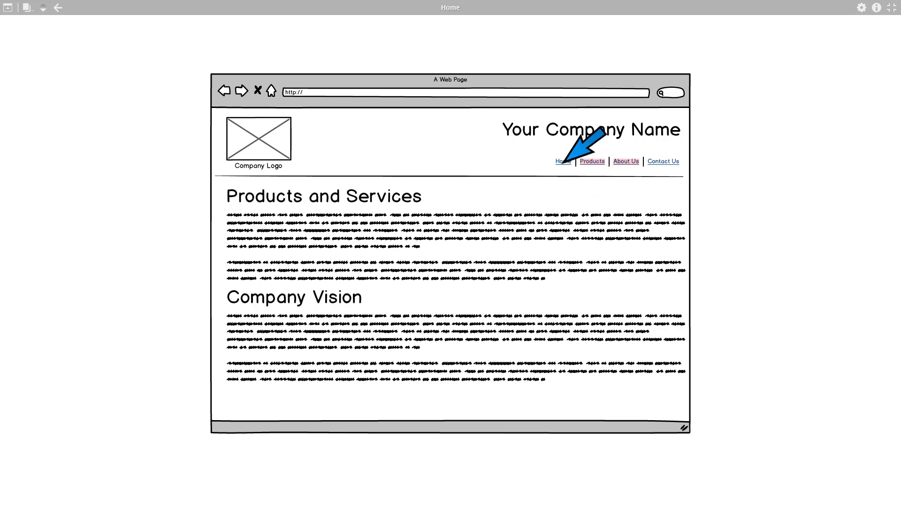
pyautogui.click(592, 162)
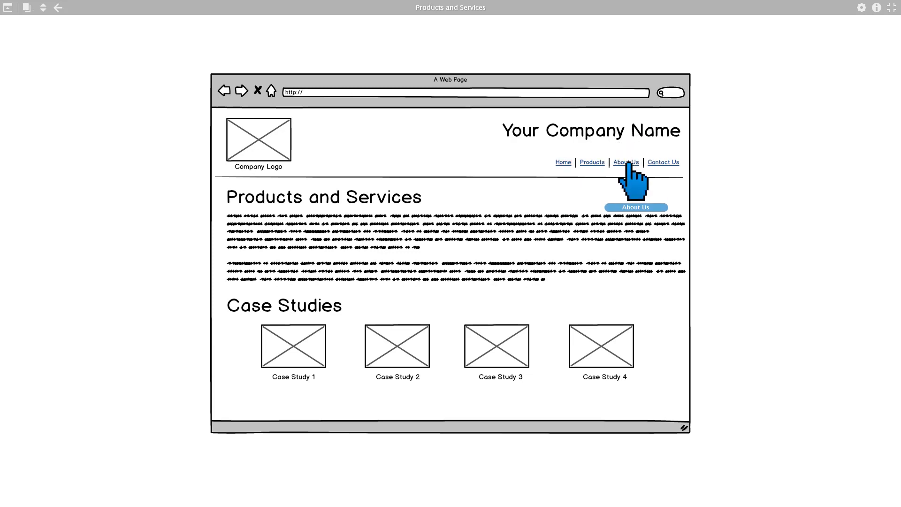
pyautogui.click(626, 163)
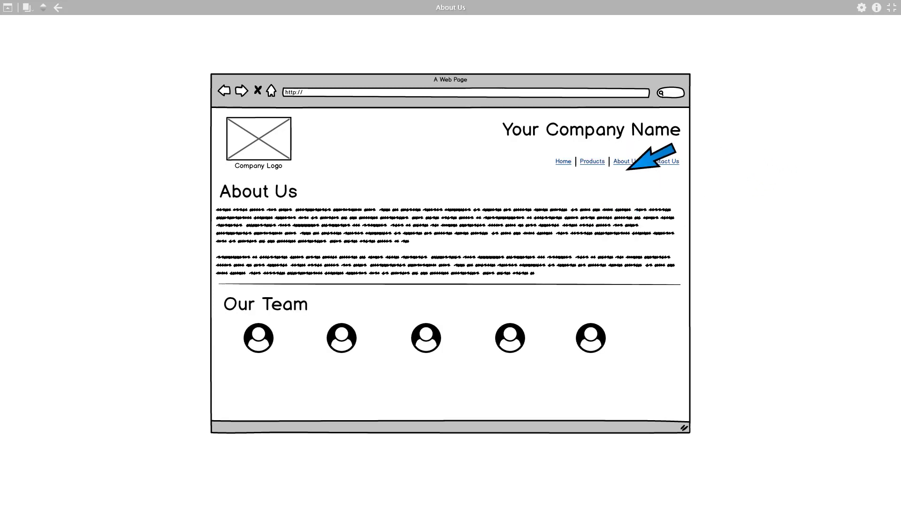
pyautogui.click(592, 162)
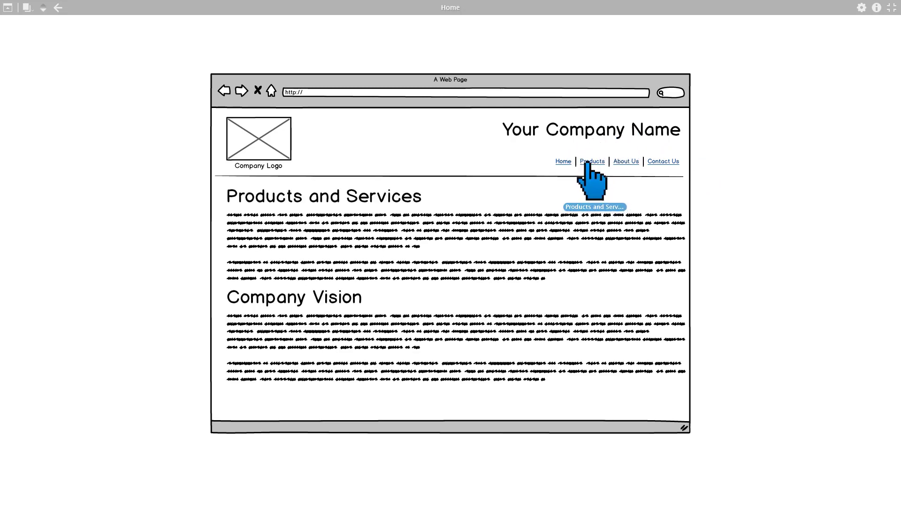
pyautogui.click(562, 161)
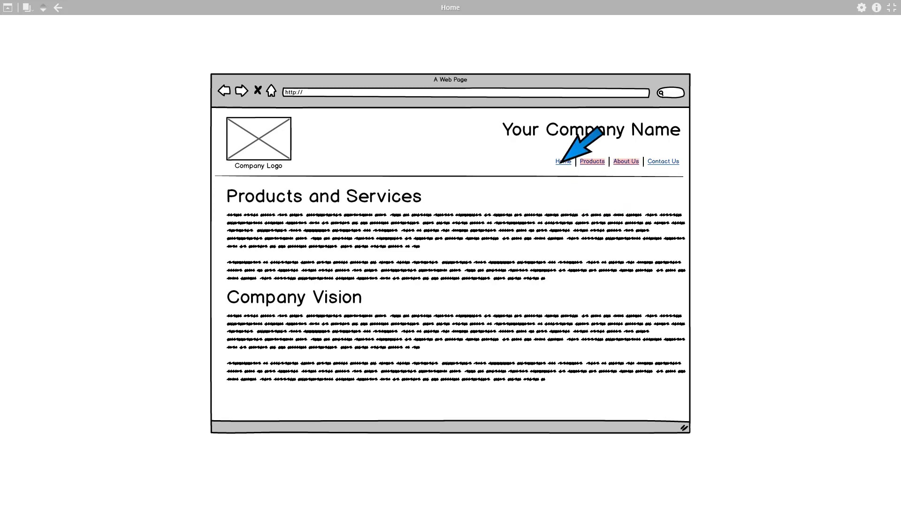
pyautogui.click(591, 162)
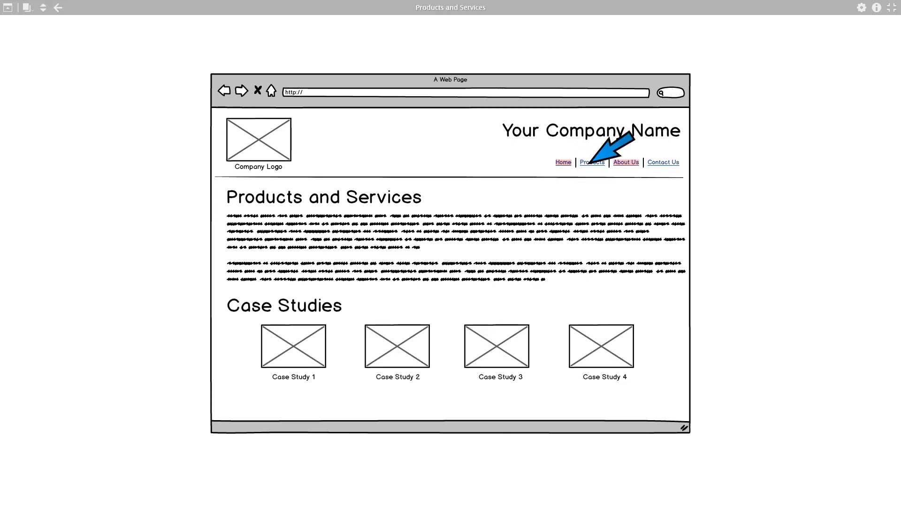
pyautogui.click(565, 163)
pyautogui.press('Escape')
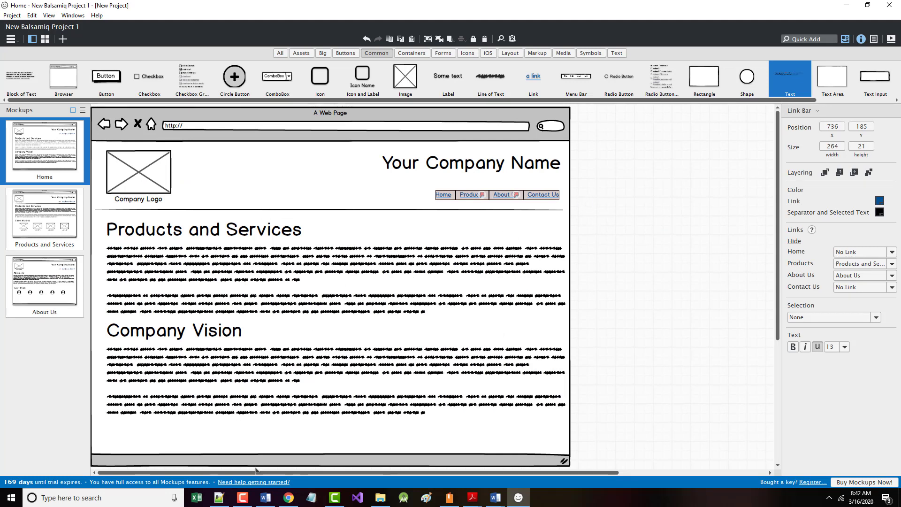
pyautogui.click(242, 497)
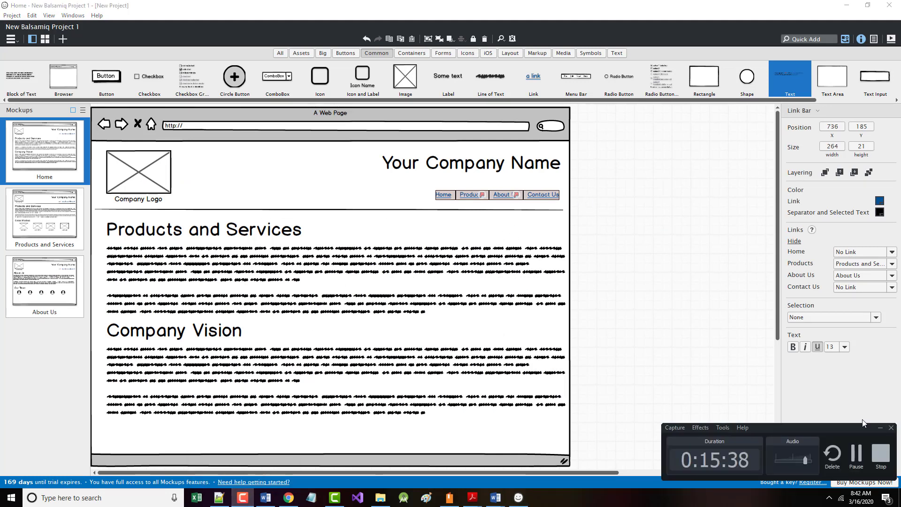